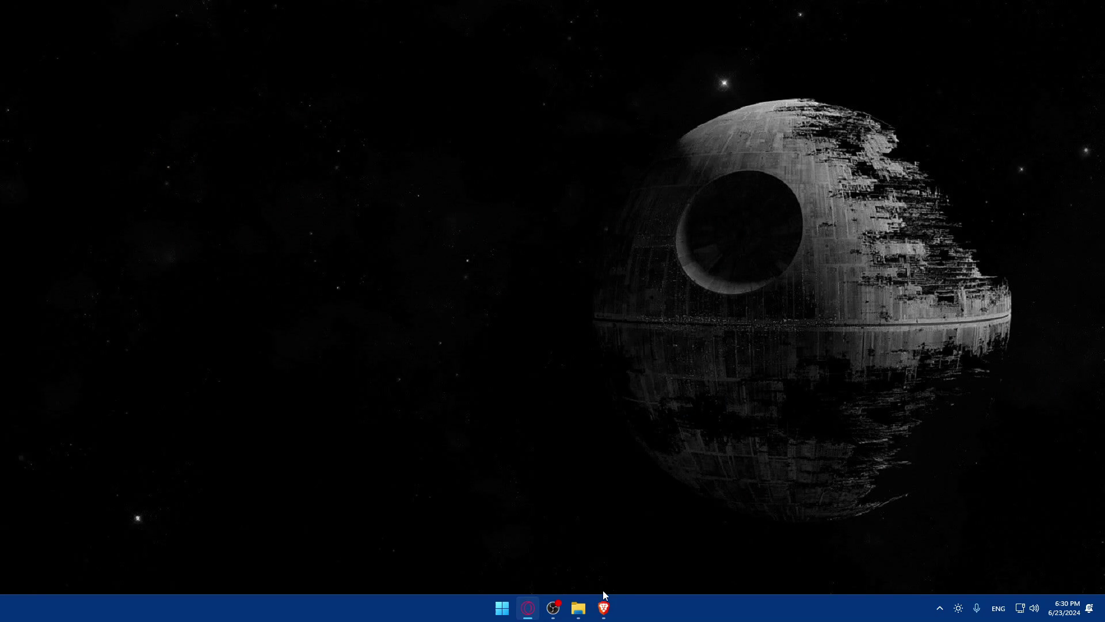
# Step: Launch Brave from the taskbar on a blank new tab
pyautogui.click(603, 605)
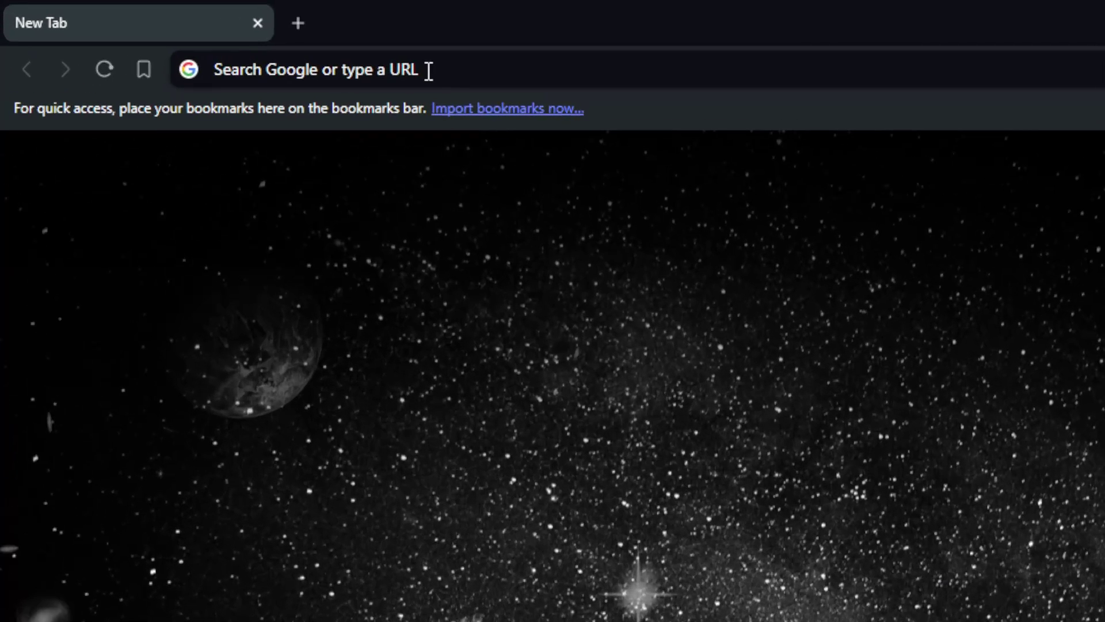
# Step: Go to sites.google.com in the address bar
pyautogui.click(214, 34)
pyautogui.write('si')
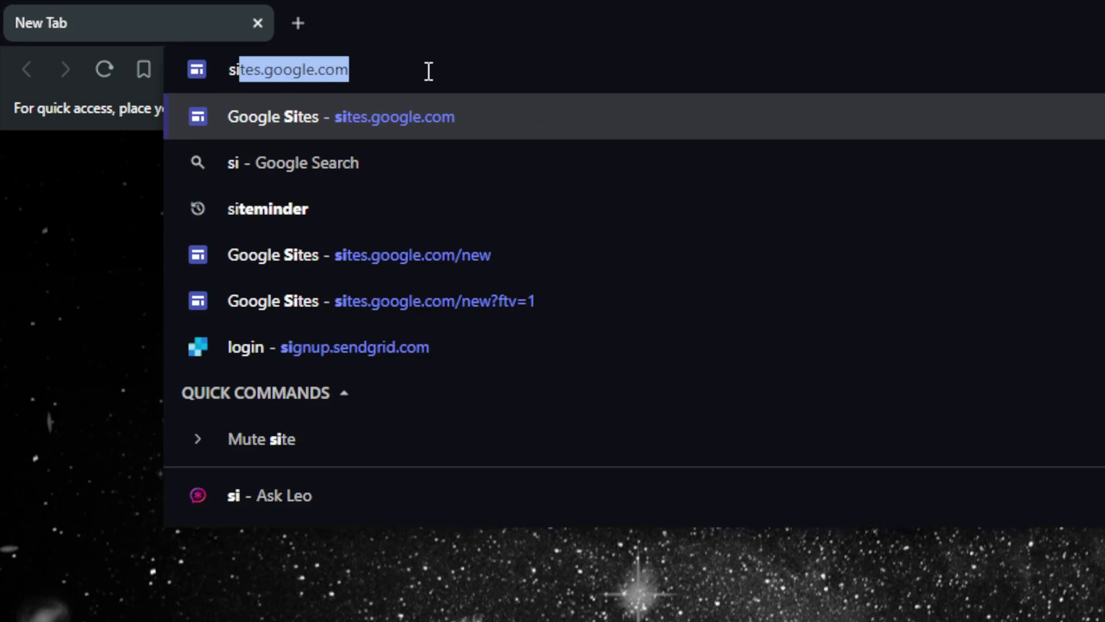
pyautogui.write('tes.google.')
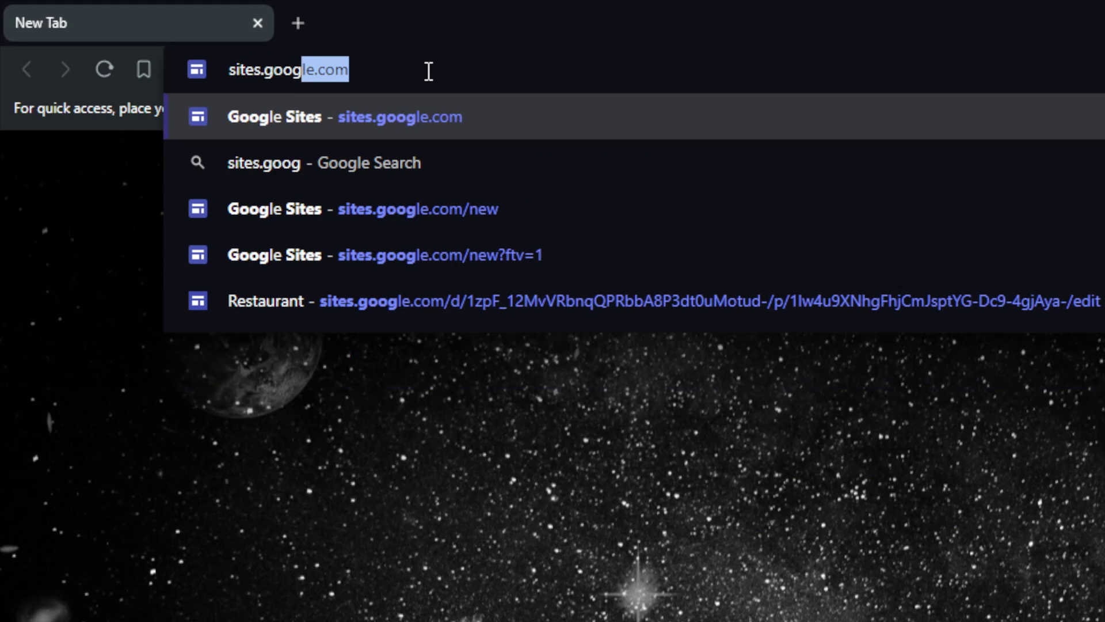
pyautogui.write('com')
pyautogui.press('Return')
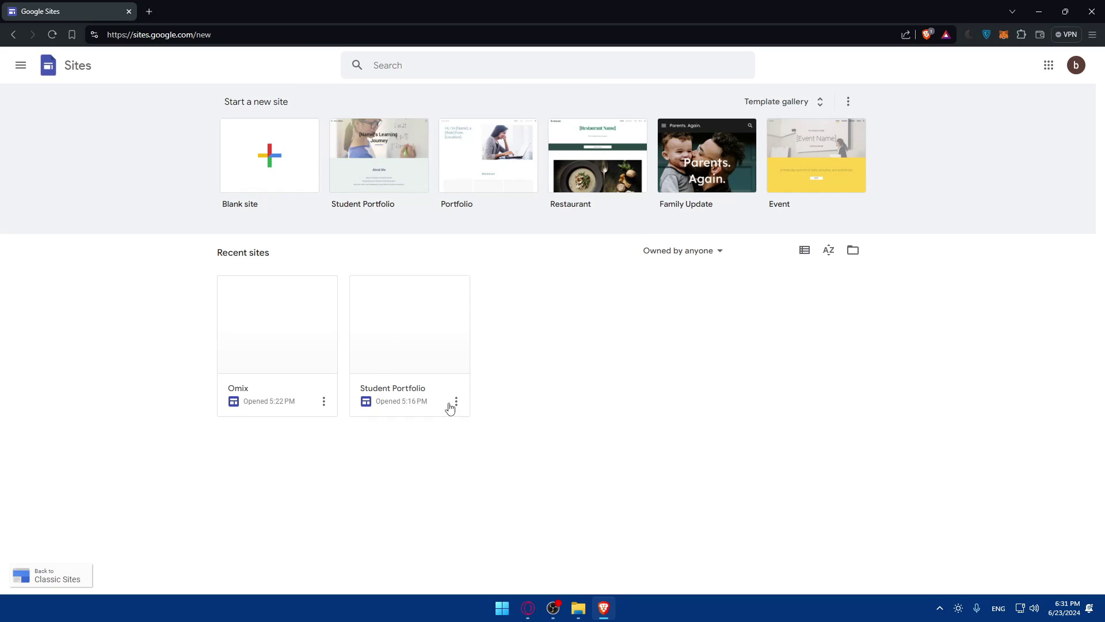
# Step: Move the recent sites Omix and Student Portfolio to trash
pyautogui.click(324, 401)
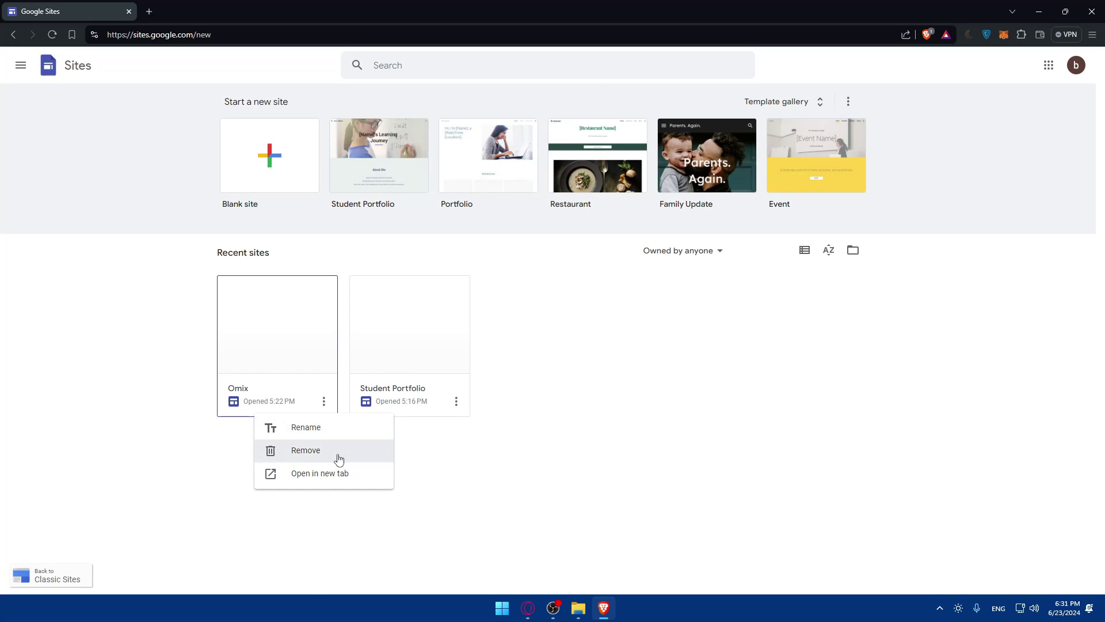
pyautogui.click(337, 454)
pyautogui.click(690, 364)
pyautogui.click(324, 401)
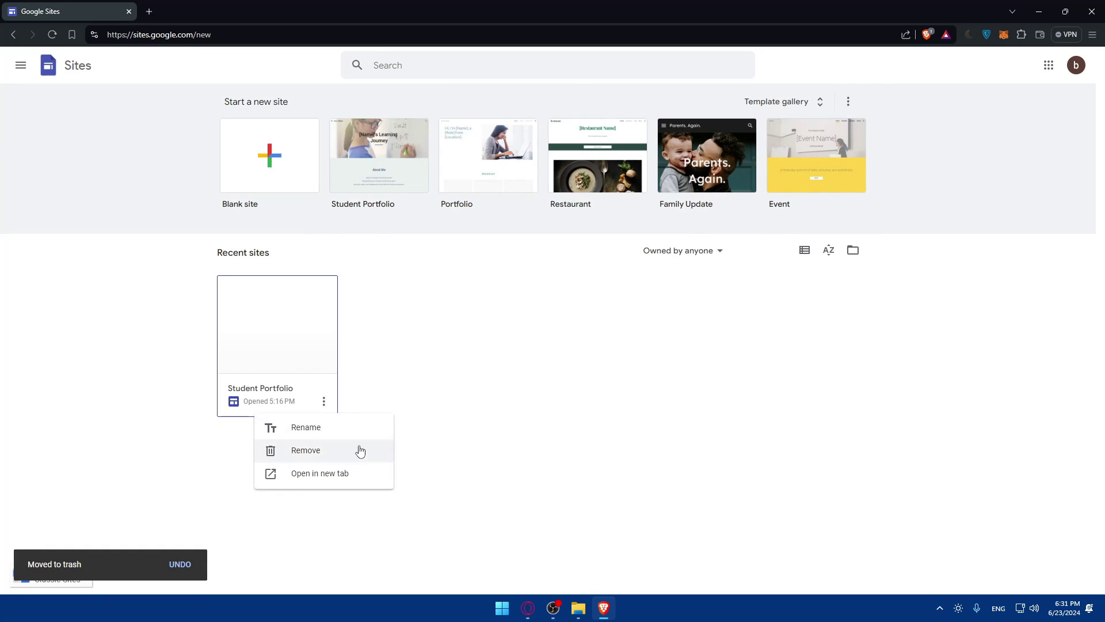
pyautogui.click(359, 448)
pyautogui.click(714, 360)
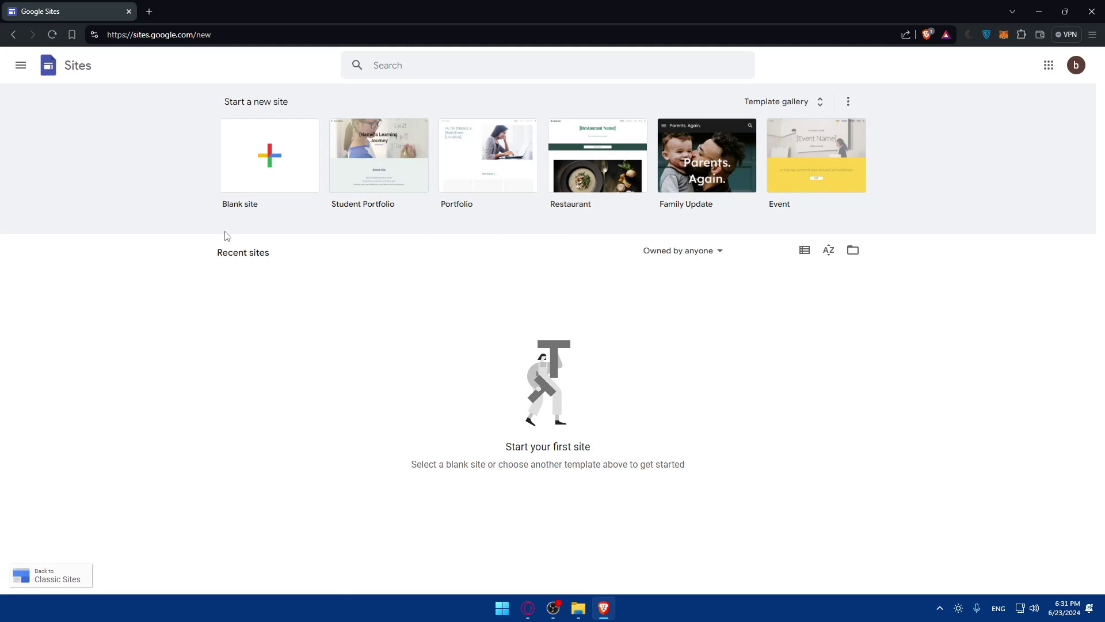
# Step: Start a blank site, scroll it, then return to the Google Sites home page
pyautogui.click(267, 168)
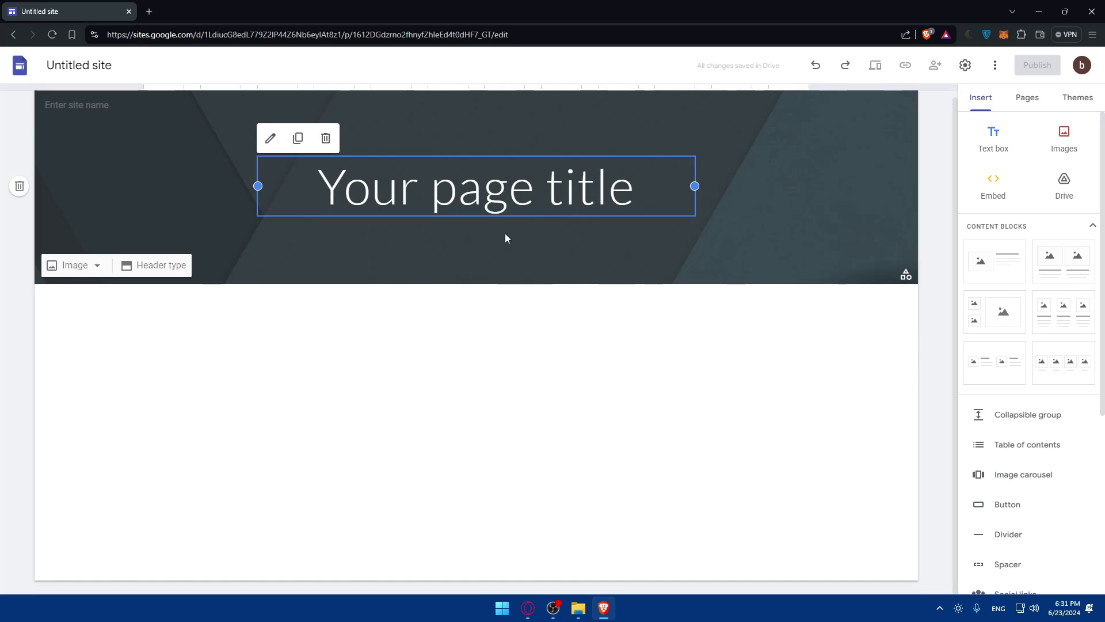
pyautogui.scroll(-1, 471, 213)
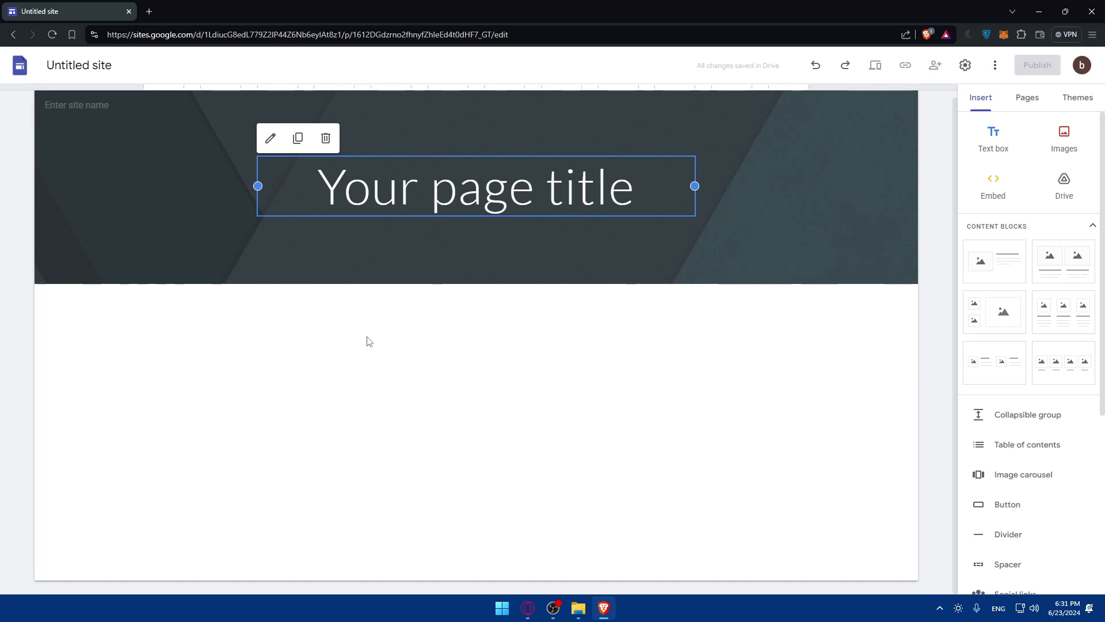
pyautogui.hotkey('alt', 'Left')
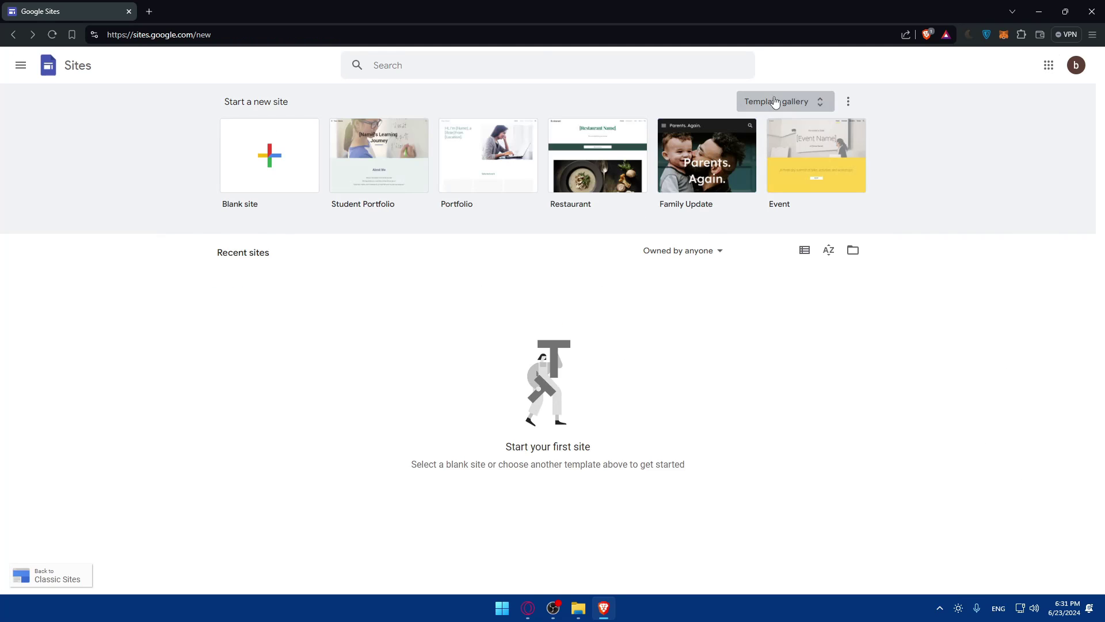
# Step: Browse the template gallery's Personal, Work, Small business and Education categories
pyautogui.click(775, 102)
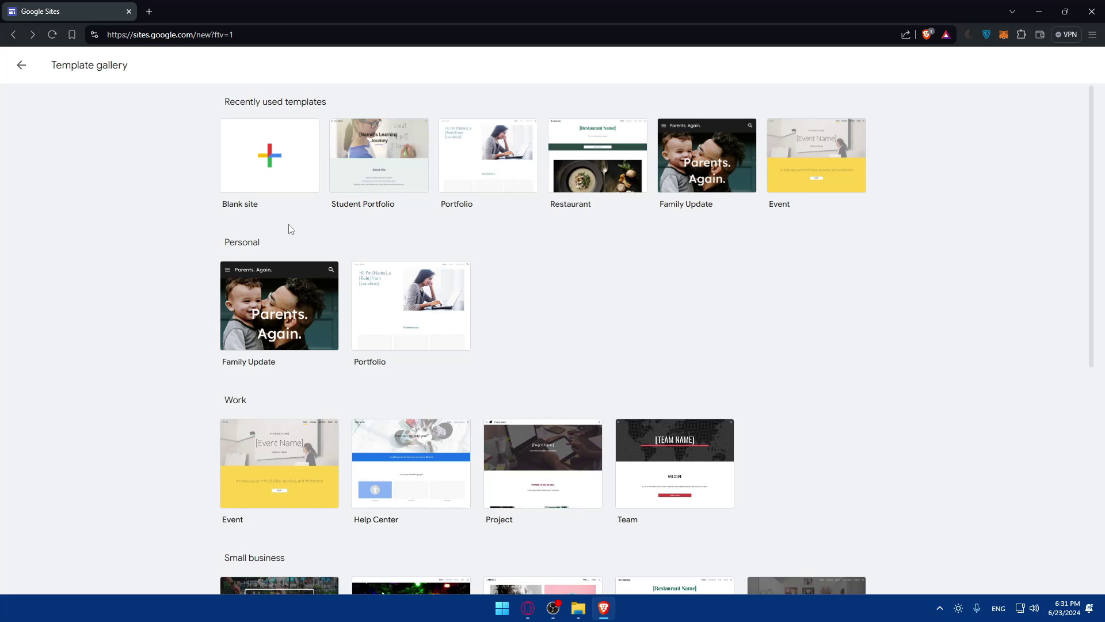
pyautogui.scroll(-3, 224, 246)
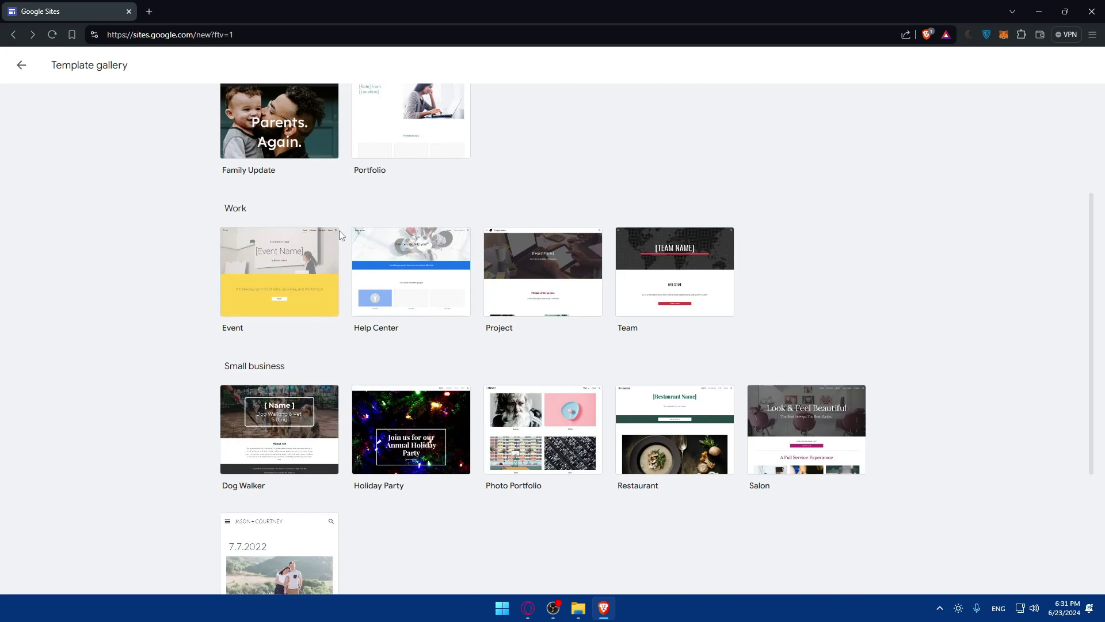
pyautogui.scroll(-2, 346, 242)
pyautogui.scroll(-2, 258, 276)
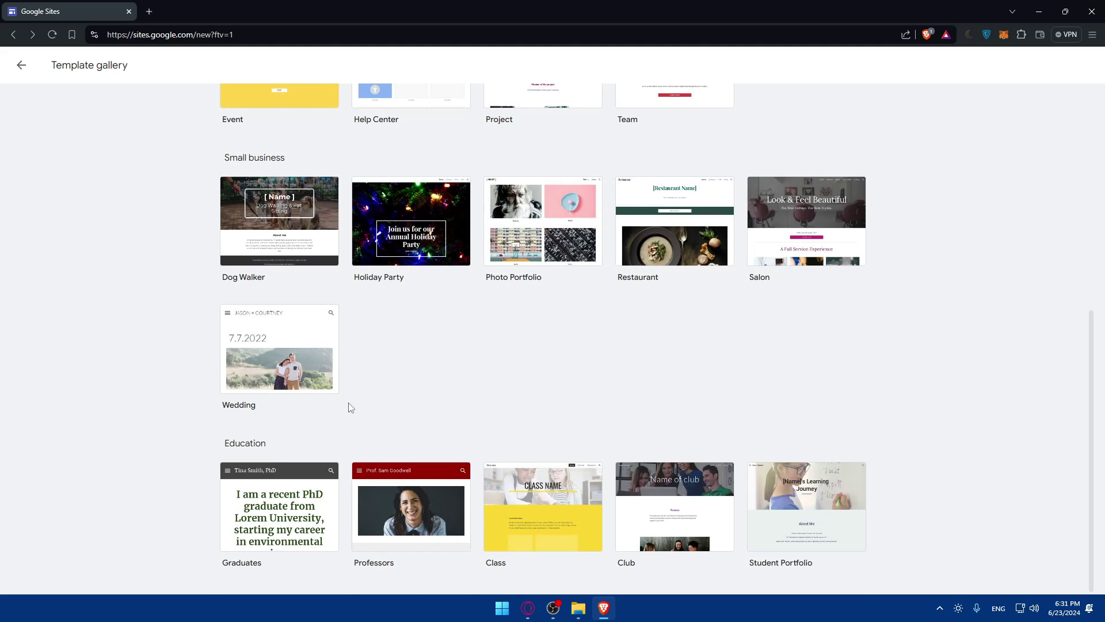
pyautogui.scroll(7, 351, 408)
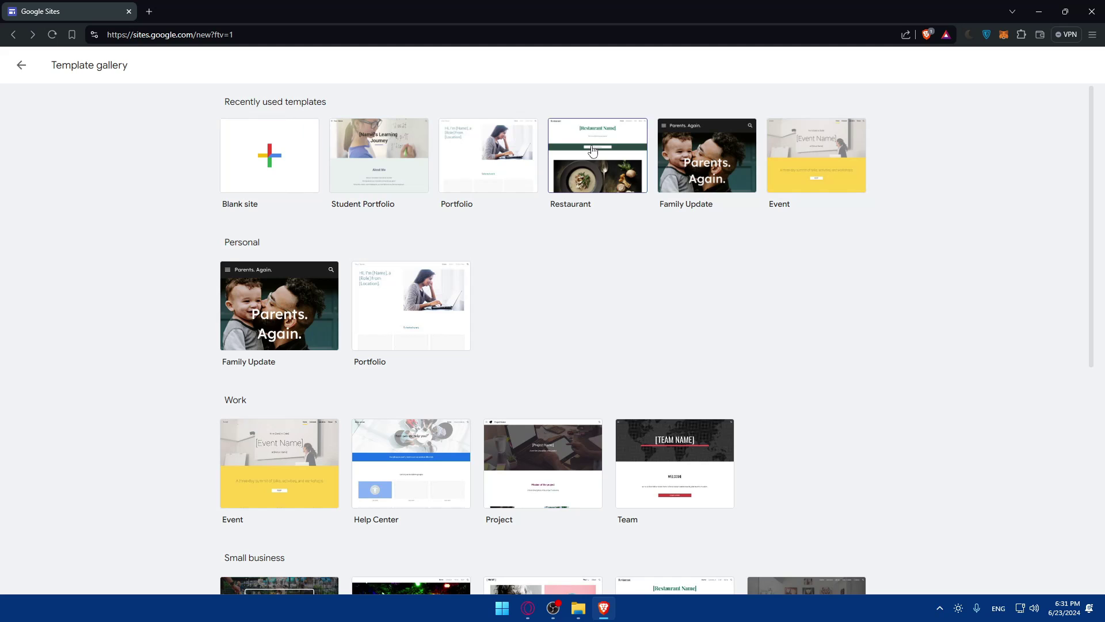
pyautogui.scroll(-5, 505, 350)
pyautogui.scroll(5, 459, 343)
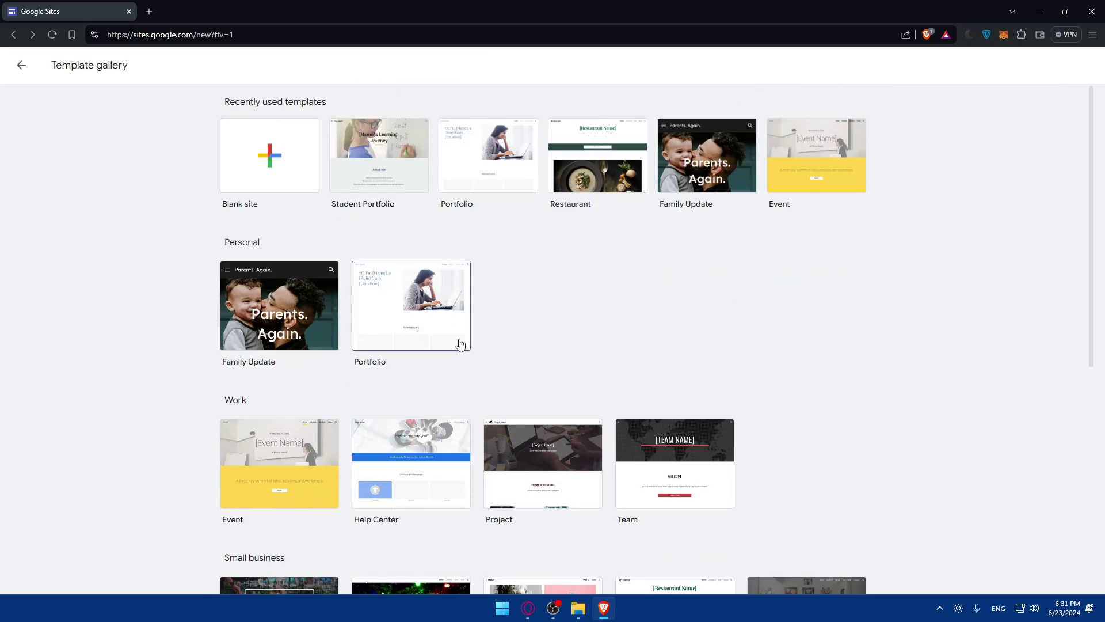
pyautogui.scroll(-5, 458, 339)
pyautogui.scroll(5, 456, 332)
pyautogui.scroll(-5, 398, 311)
pyautogui.scroll(5, 385, 345)
# Step: Create a new blank site and select its 'Your page title' text
pyautogui.click(290, 166)
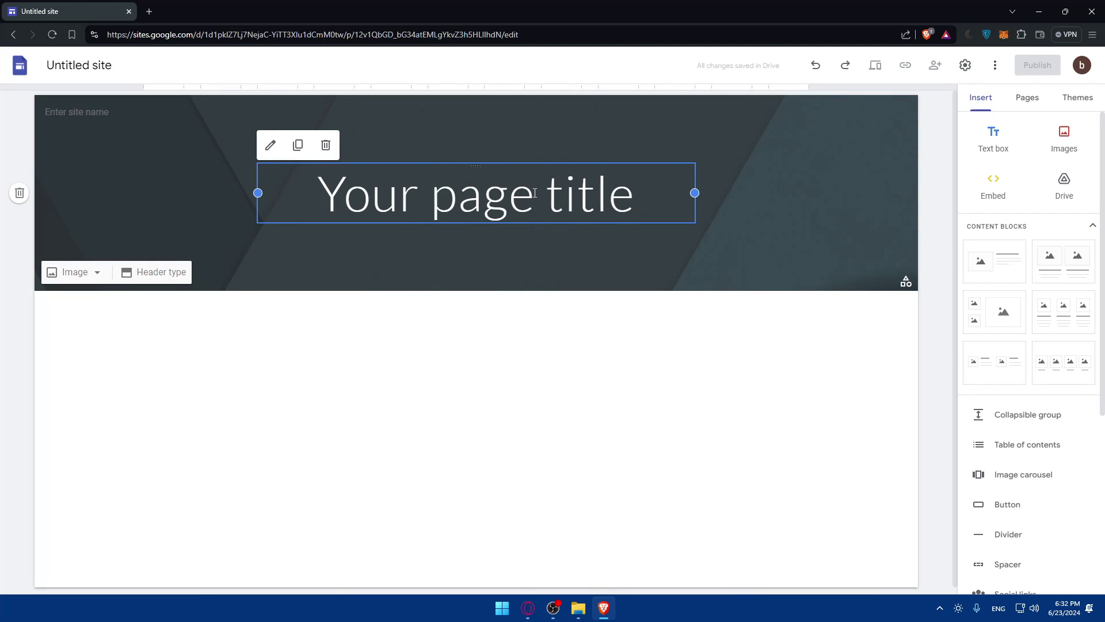
pyautogui.click(631, 195)
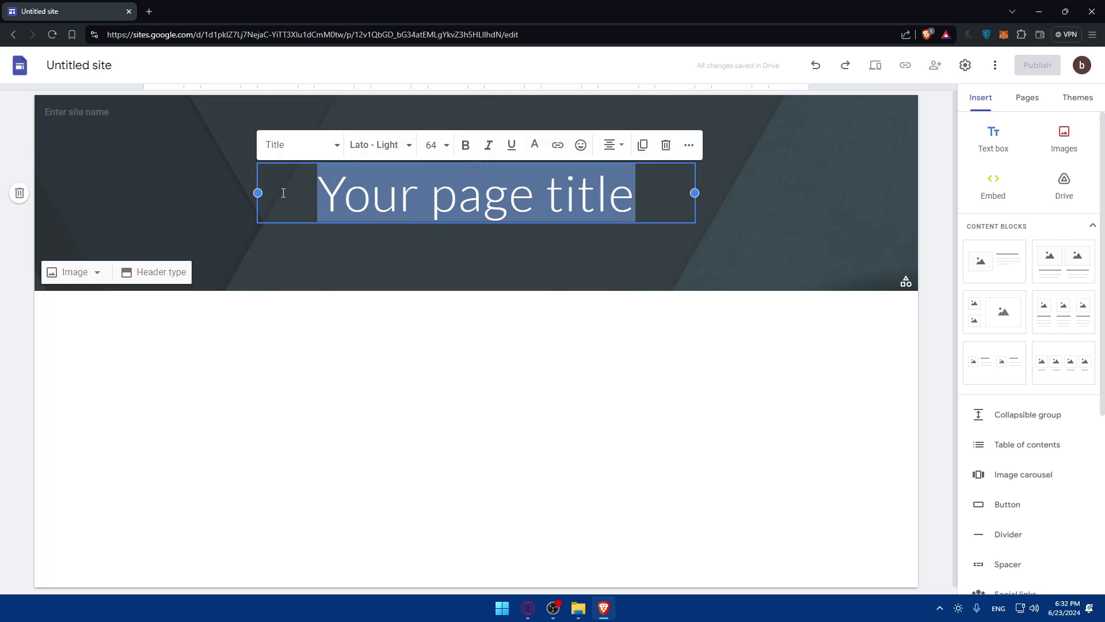
pyautogui.click(468, 291)
pyautogui.click(1025, 108)
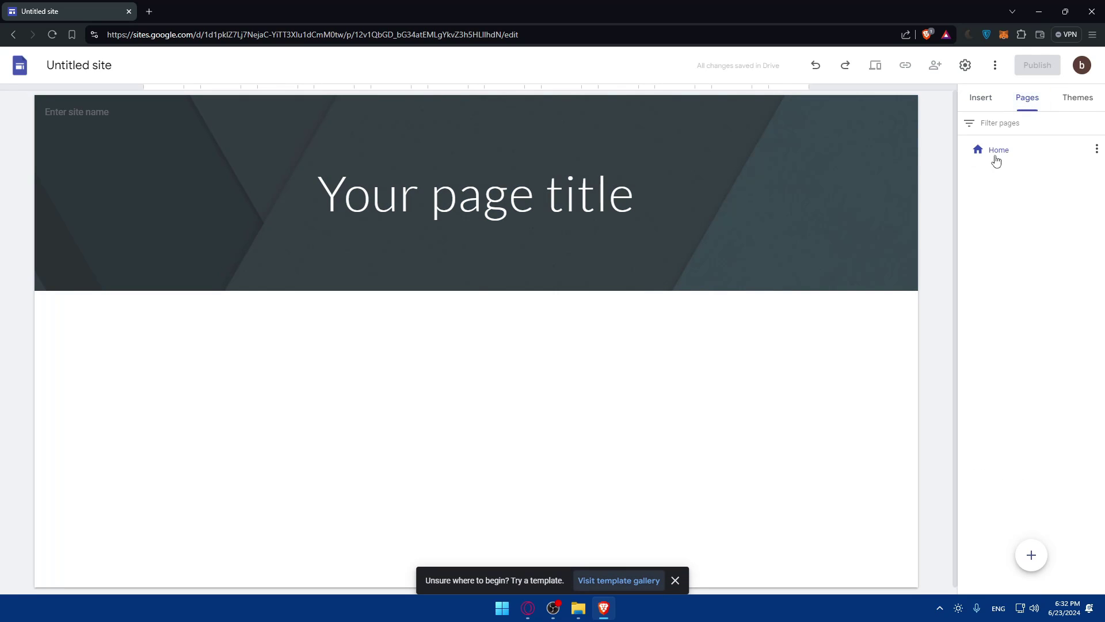
pyautogui.moveTo(650, 203); pyautogui.dragTo(247, 209)
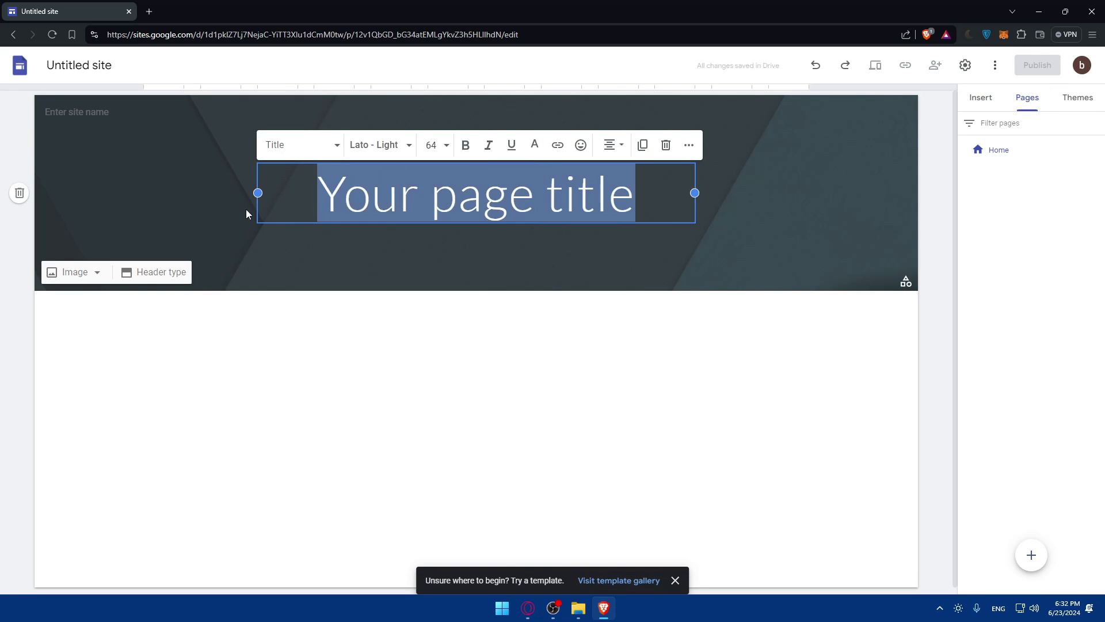
# Step: Begin entering 'Omix' as the site name in the header
pyautogui.click(122, 118)
pyautogui.write('OMix')
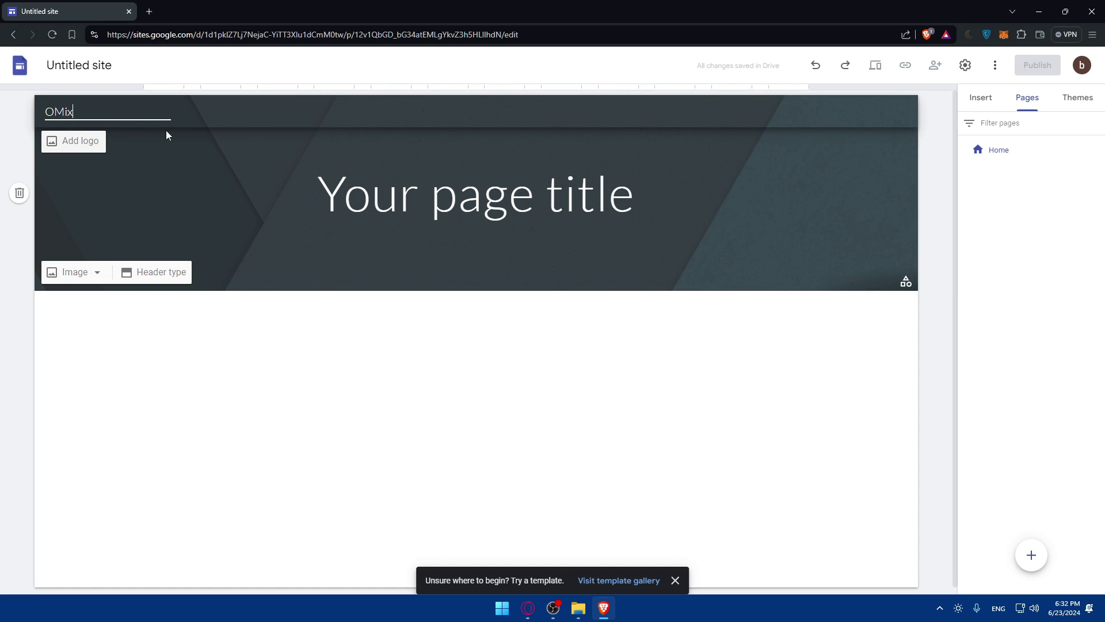
pyautogui.press('BackSpace')
pyautogui.press('BackSpace')
pyautogui.press('BackSpace')
# Step: Finish the site name Omix, check the logo settings, and bring up the theme list
pyautogui.write('mix')
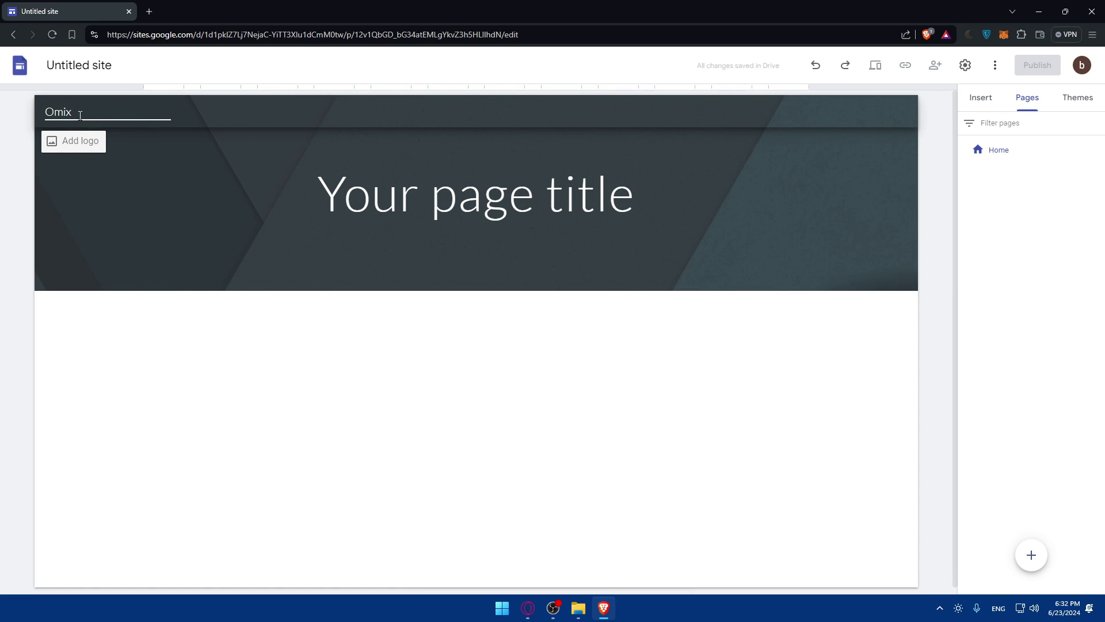
pyautogui.click(67, 142)
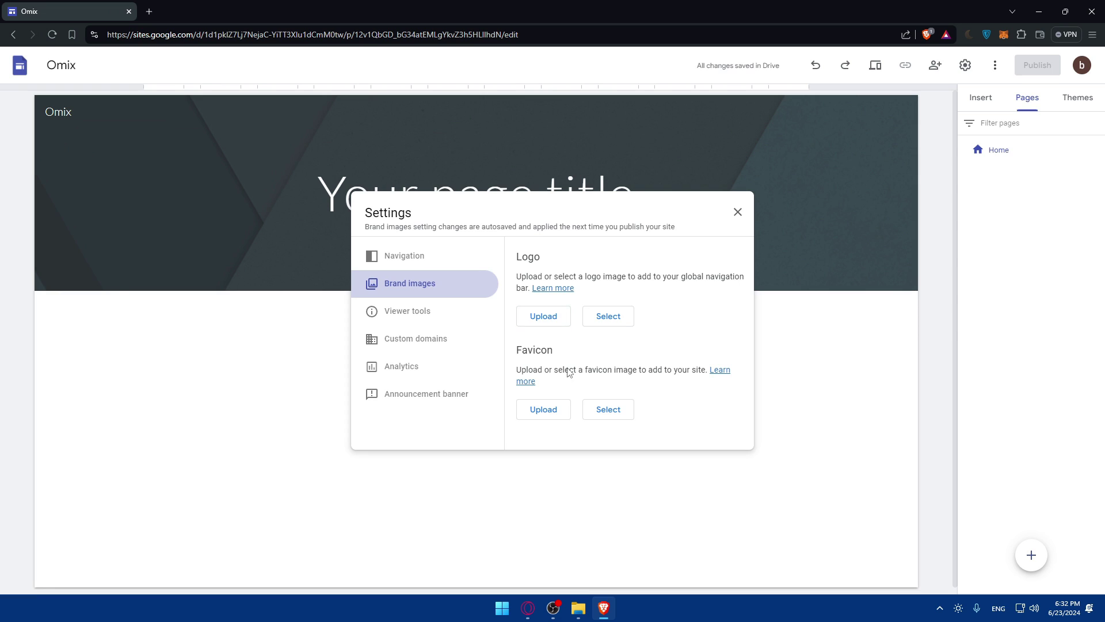
pyautogui.click(737, 214)
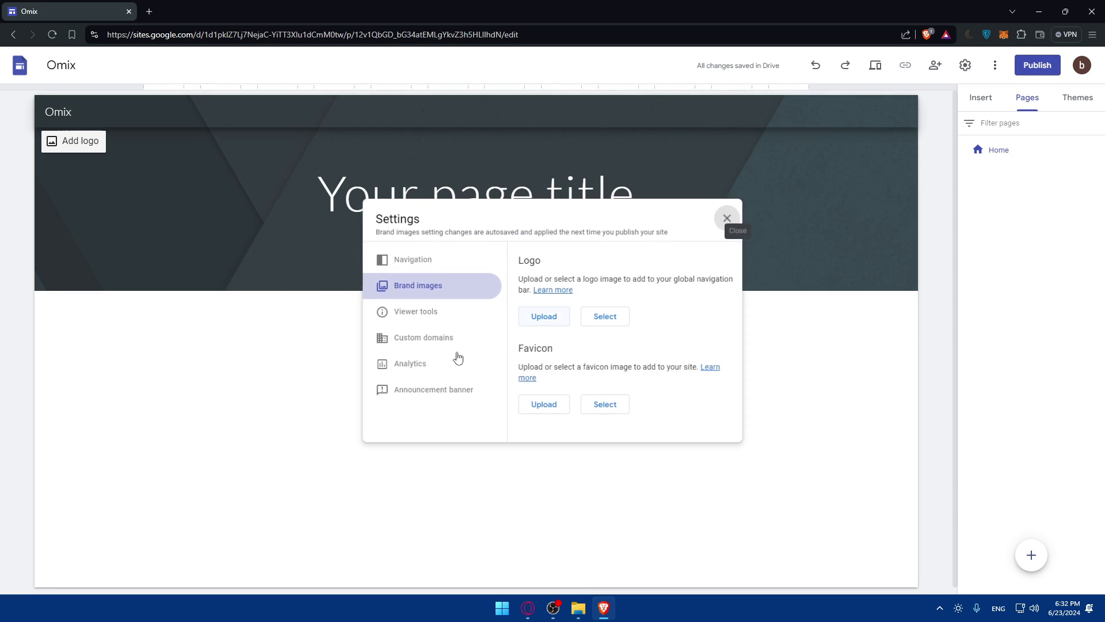
pyautogui.scroll(-1, 523, 227)
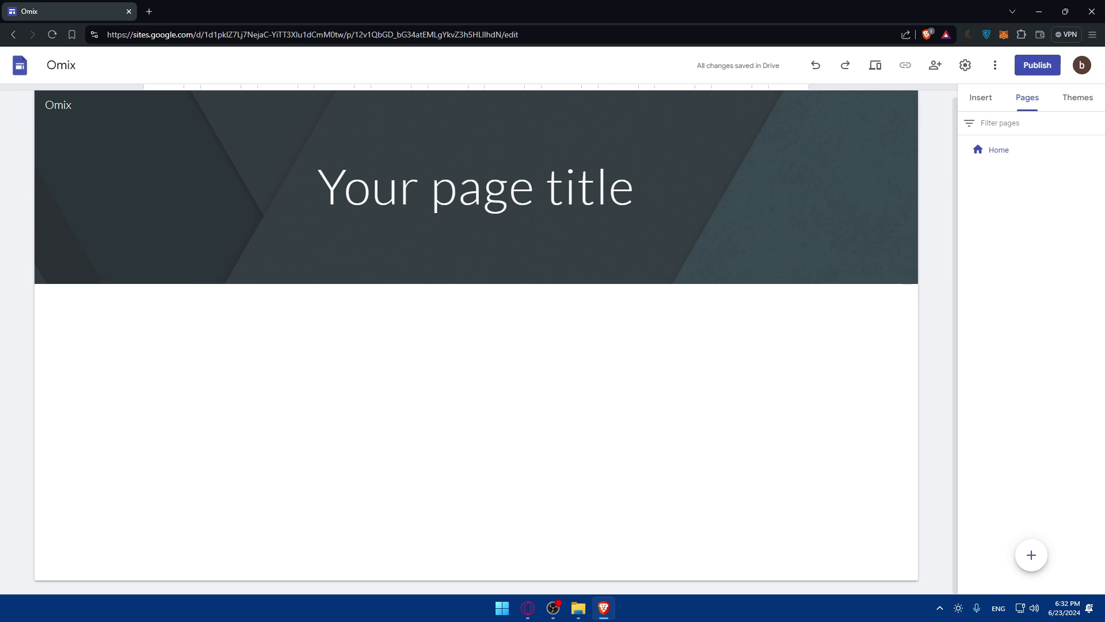
pyautogui.moveTo(557, 276)
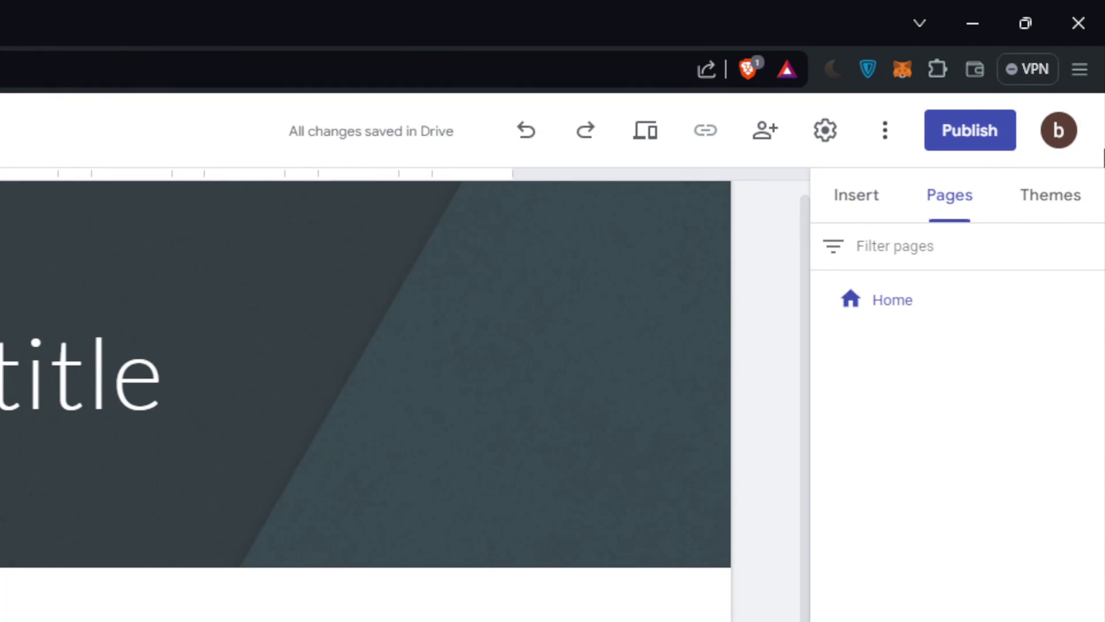
pyautogui.click(1082, 97)
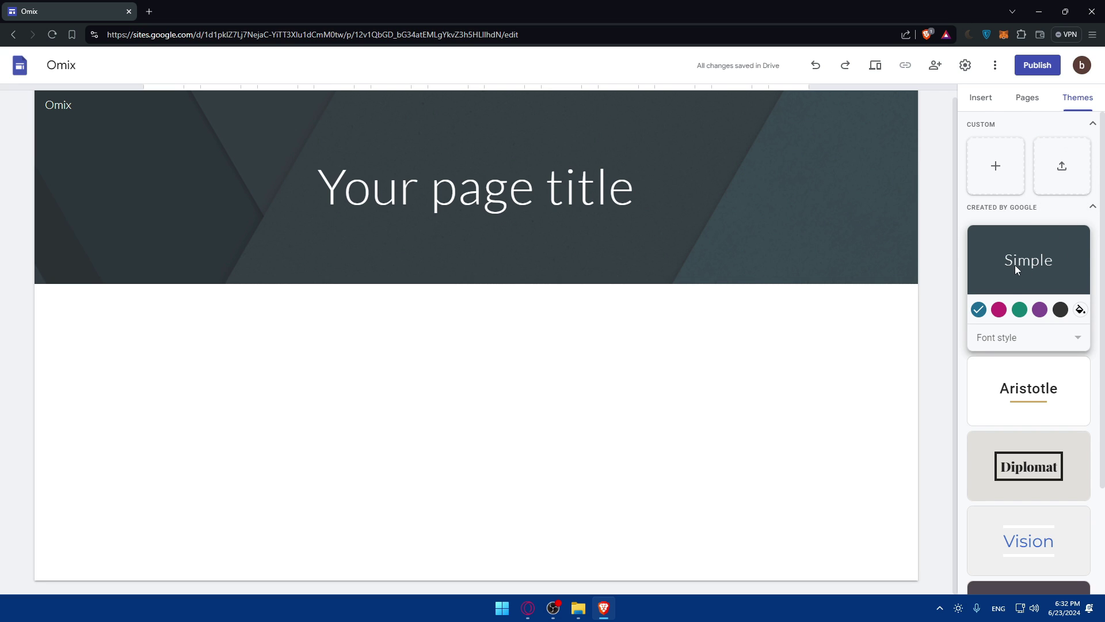
# Step: Try pink, teal and dark grey colours and several font styles on the Simple theme
pyautogui.click(999, 311)
pyautogui.click(1019, 309)
pyautogui.click(1059, 309)
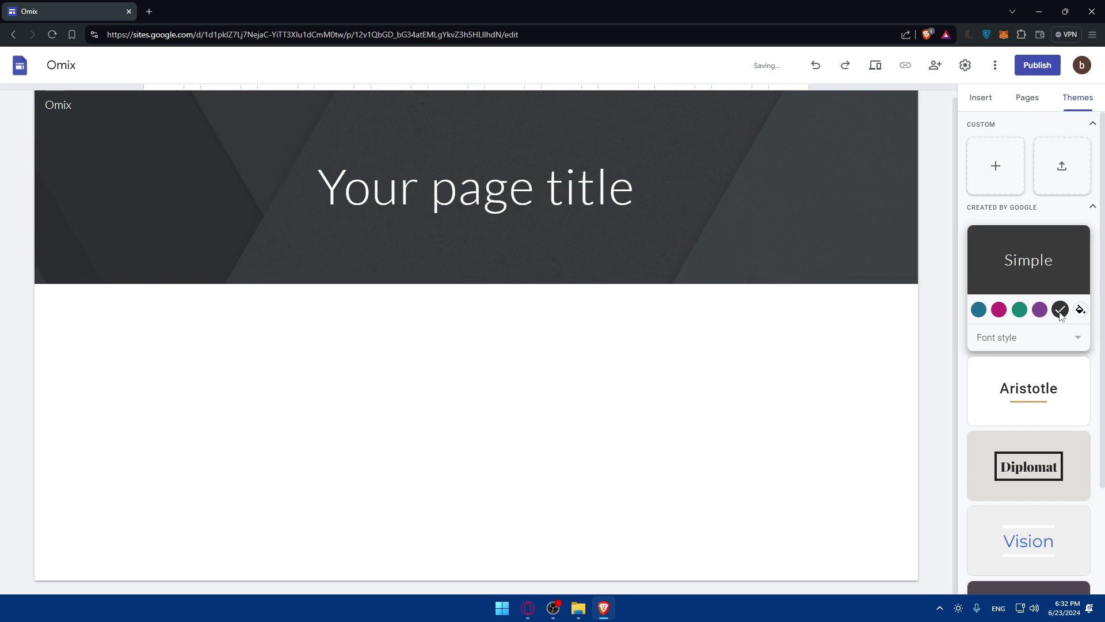
pyautogui.click(1075, 338)
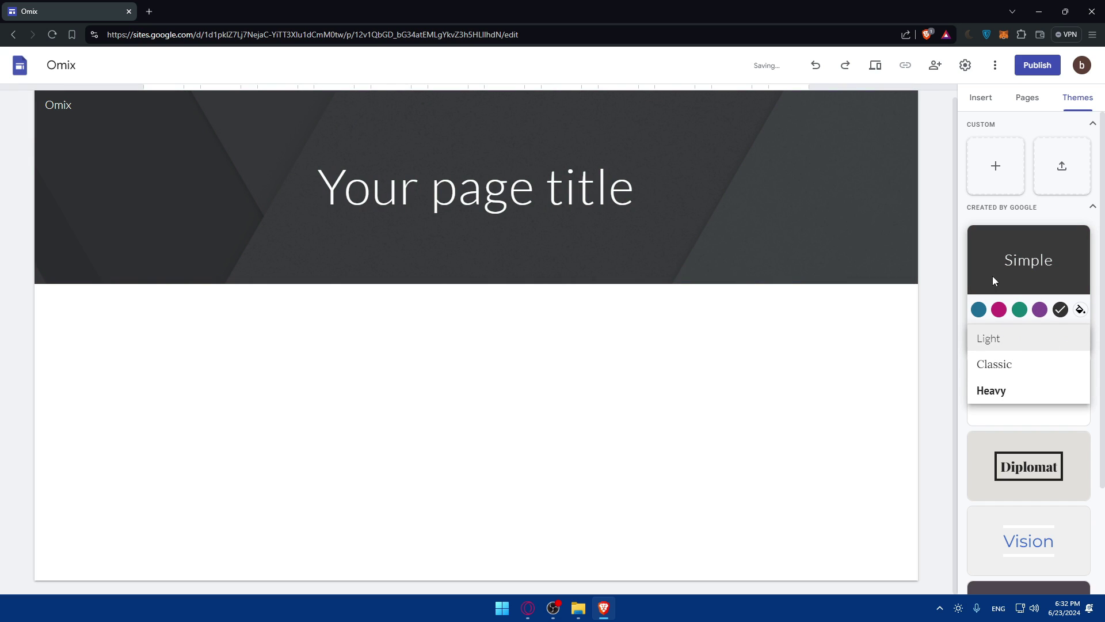
pyautogui.click(1009, 346)
pyautogui.click(1016, 344)
pyautogui.click(1006, 362)
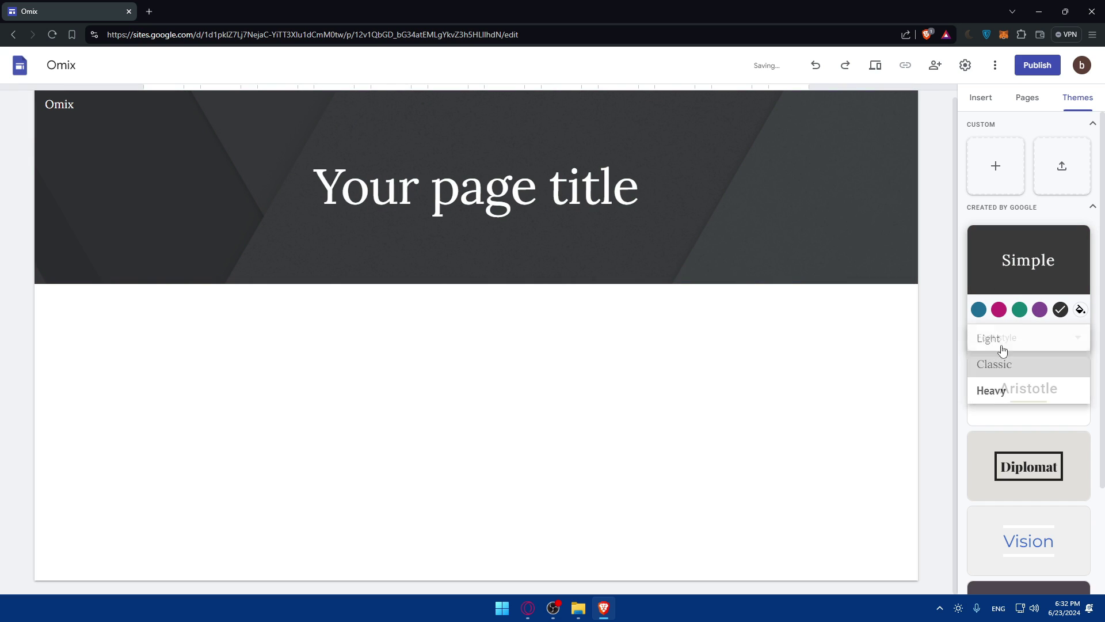
pyautogui.click(1002, 345)
pyautogui.click(986, 363)
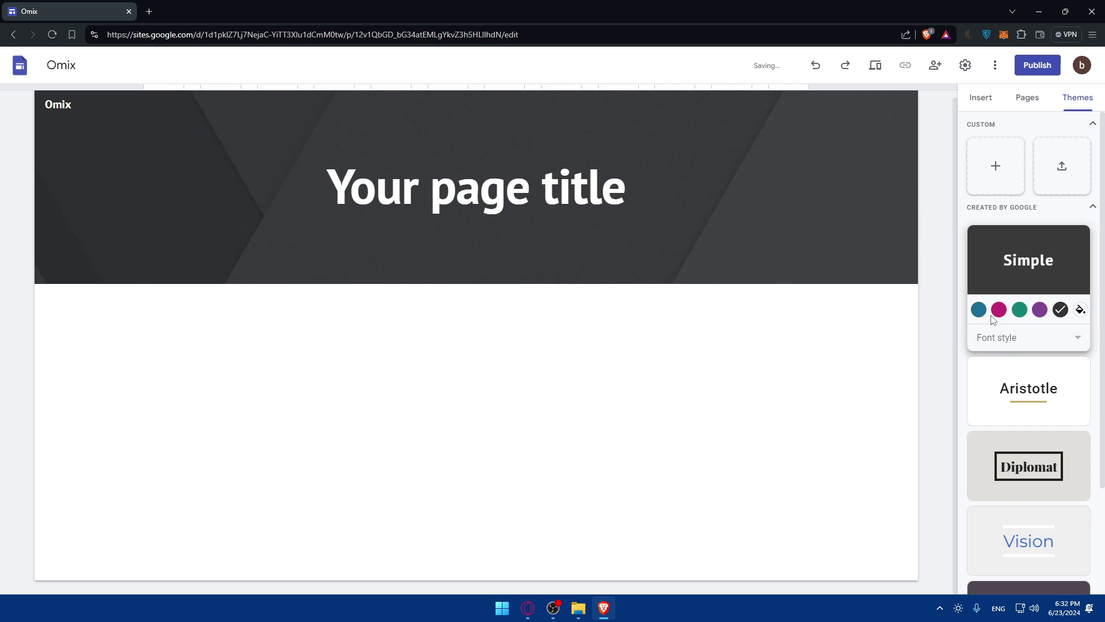
pyautogui.click(991, 340)
pyautogui.click(999, 265)
# Step: Try the Aristotle and Diplomat themes, then apply Vision in its blue colour
pyautogui.scroll(-2, 1011, 271)
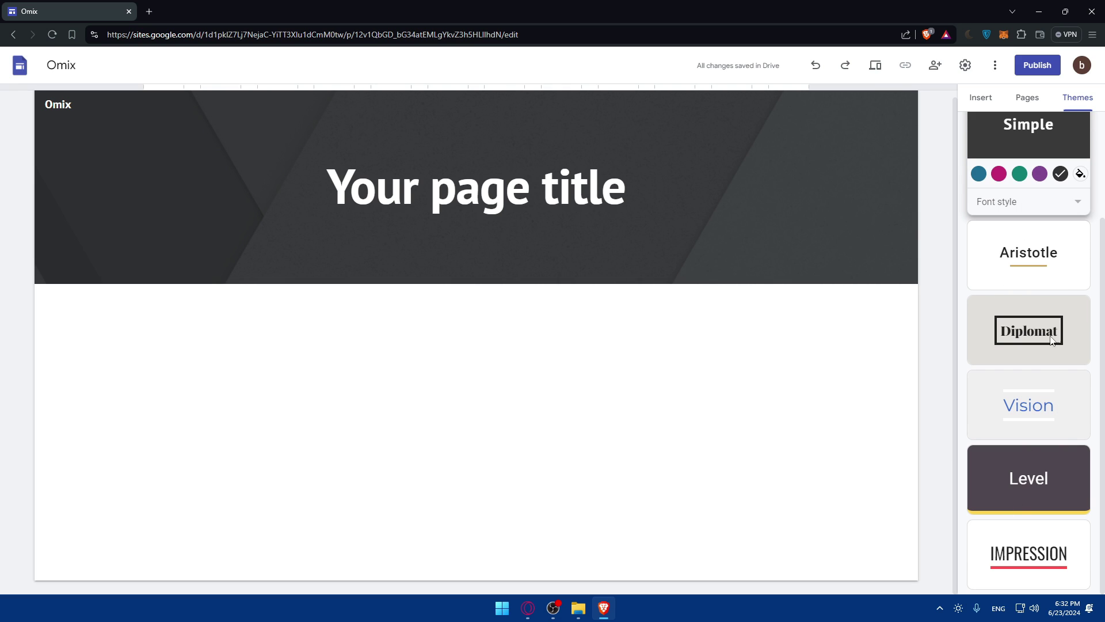
pyautogui.click(1046, 252)
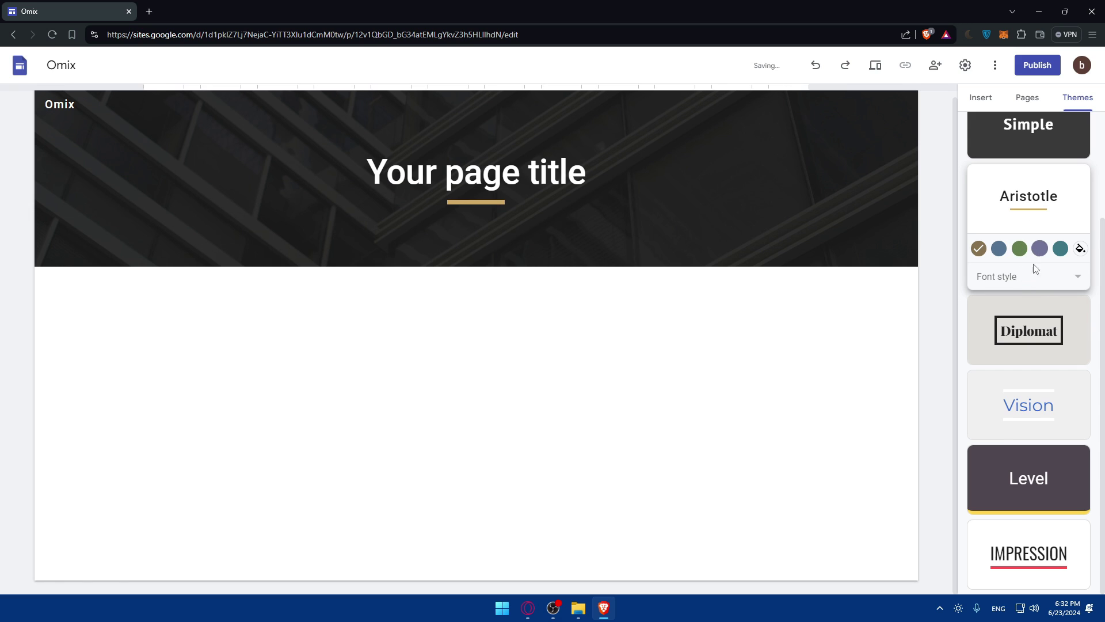
pyautogui.click(1027, 325)
pyautogui.click(1029, 403)
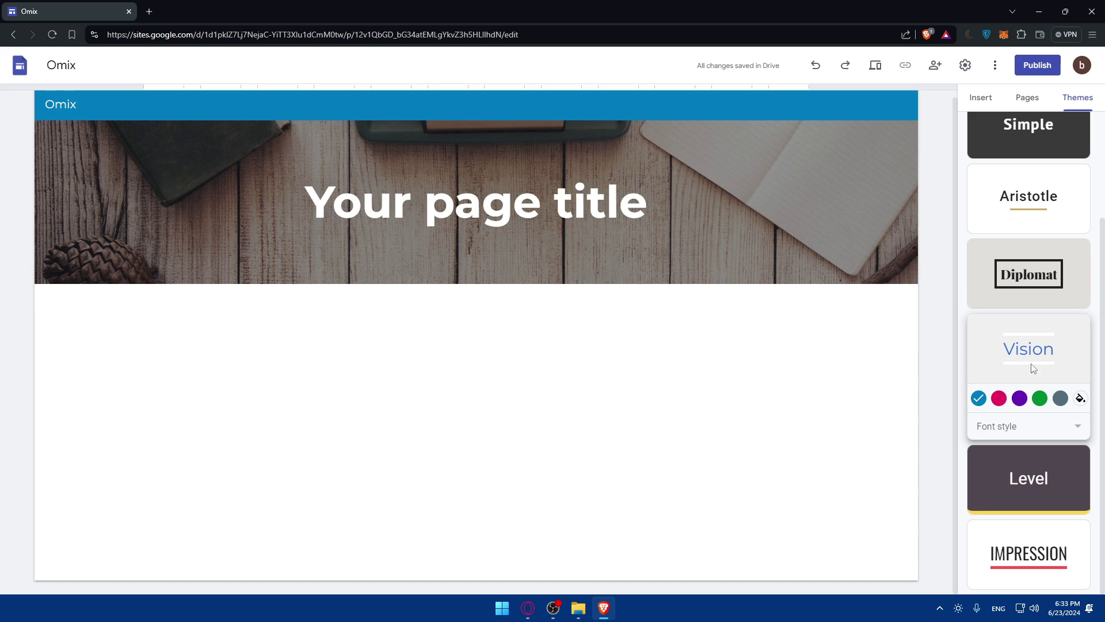
pyautogui.click(1019, 399)
pyautogui.click(979, 398)
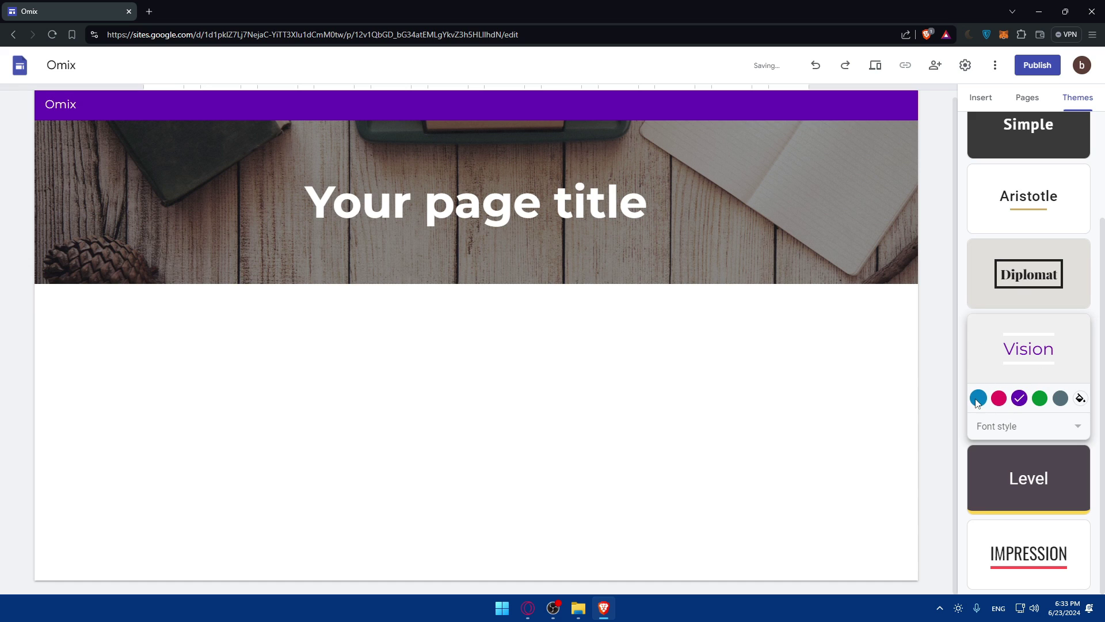
pyautogui.click(1079, 398)
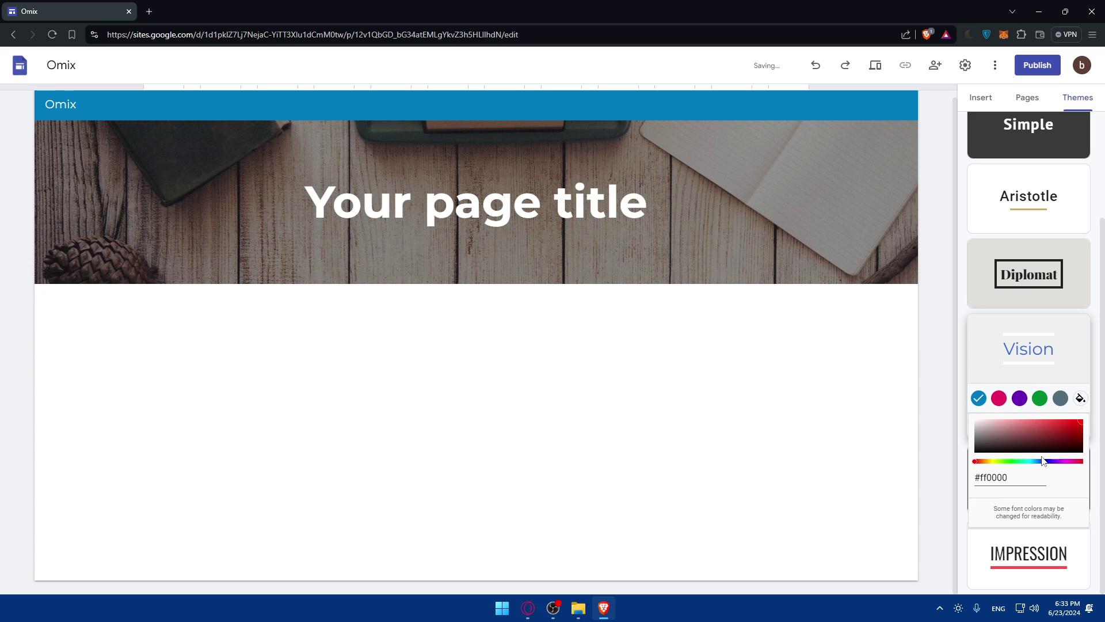
pyautogui.click(997, 377)
# Step: Set the Vision theme's font style to Bold after trying Modern and Classic
pyautogui.click(1055, 438)
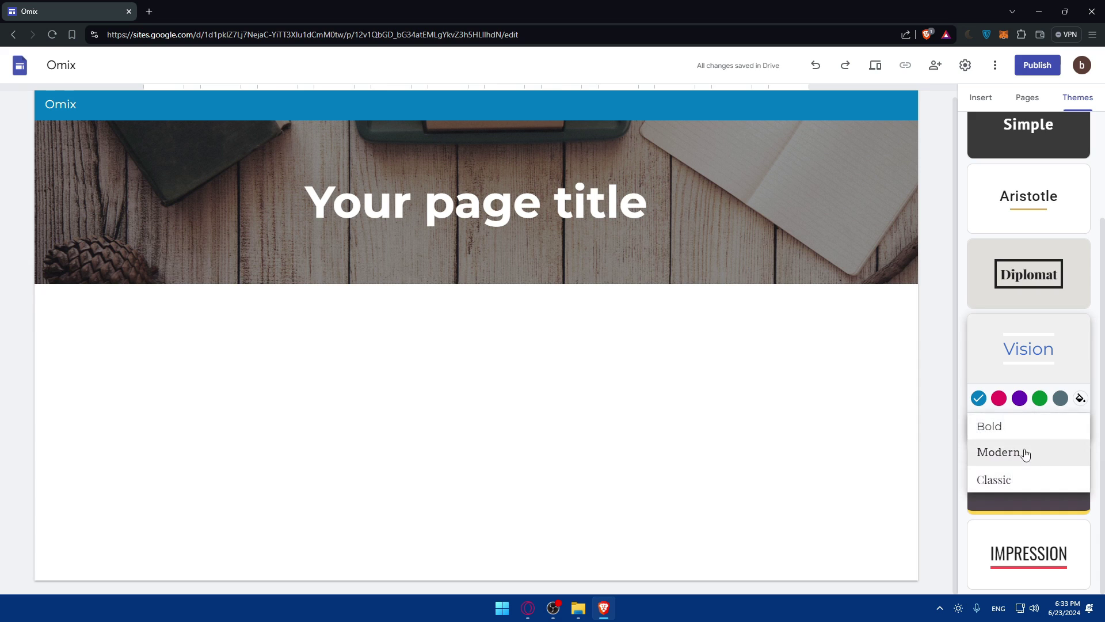
pyautogui.click(1040, 426)
pyautogui.click(1046, 440)
pyautogui.click(1037, 458)
pyautogui.click(1047, 426)
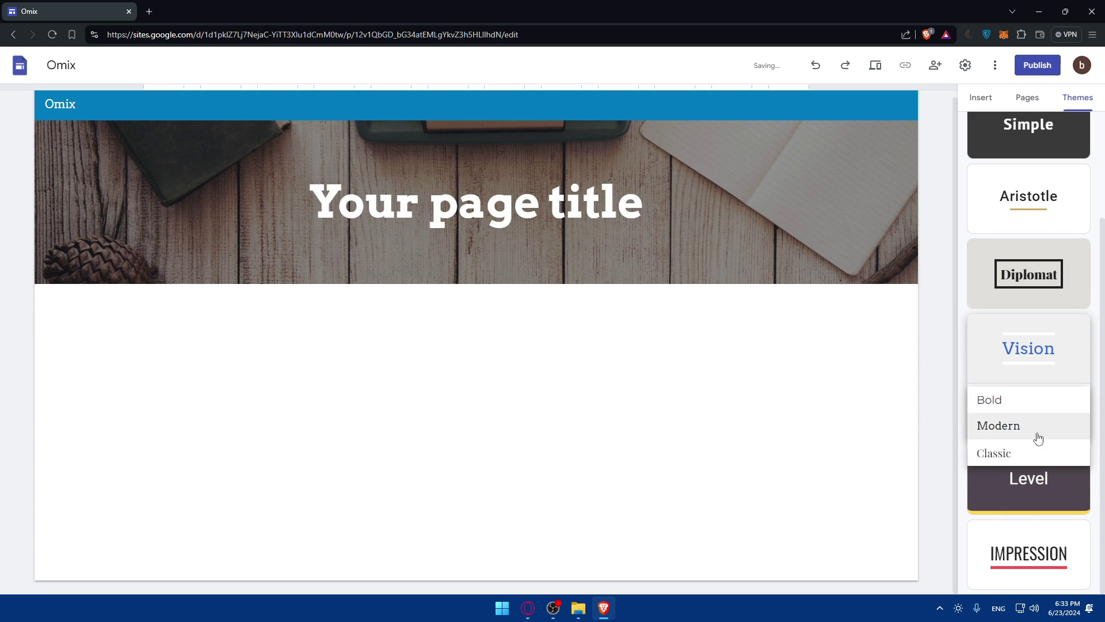
pyautogui.click(1033, 407)
pyautogui.click(1038, 435)
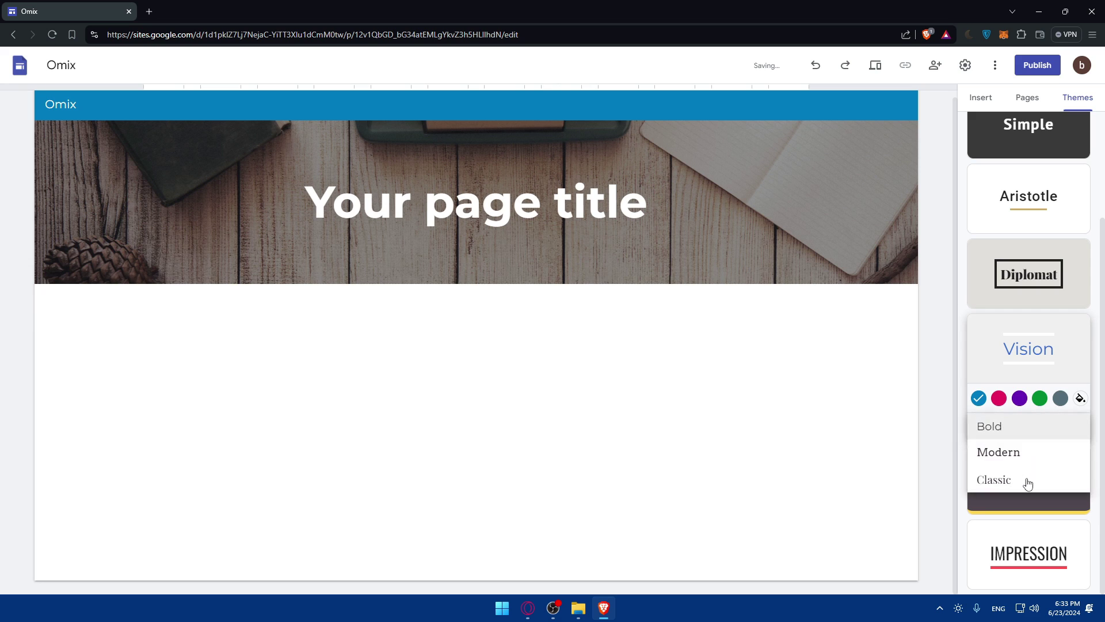
pyautogui.click(1026, 480)
pyautogui.click(1010, 424)
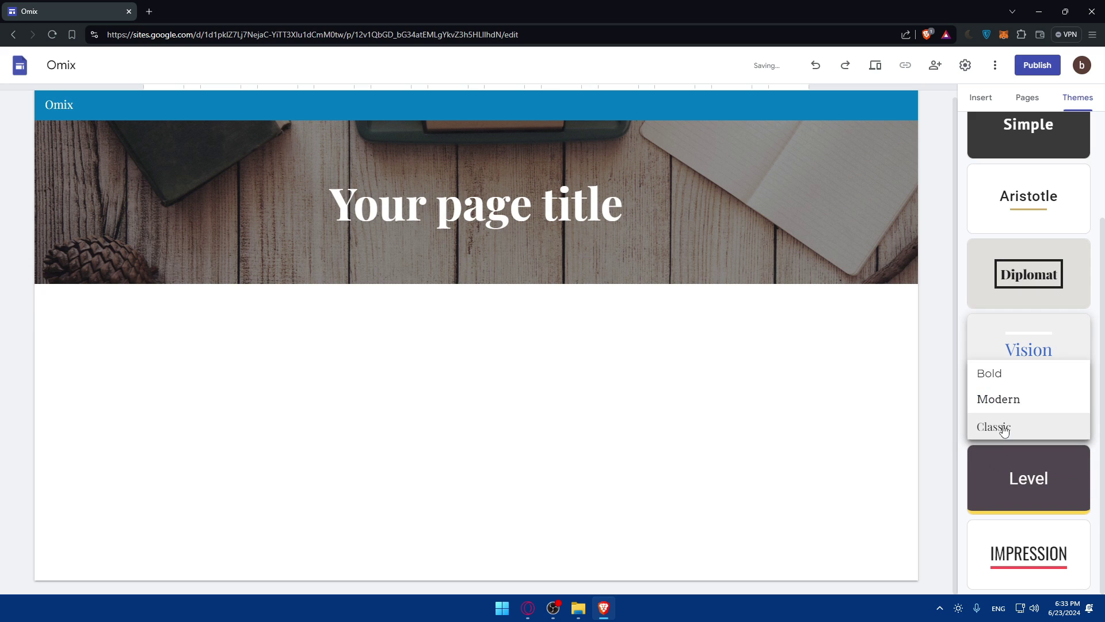
pyautogui.click(989, 370)
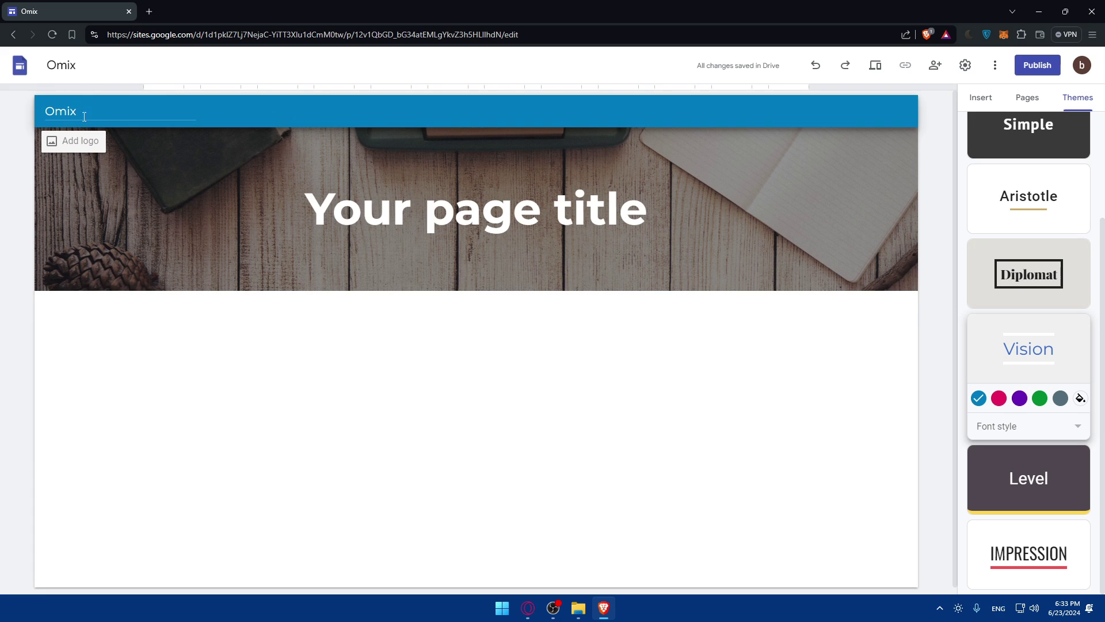
# Step: Change the page title to 'Home'
pyautogui.click(254, 208)
pyautogui.hotkey('ctrl', 'a')
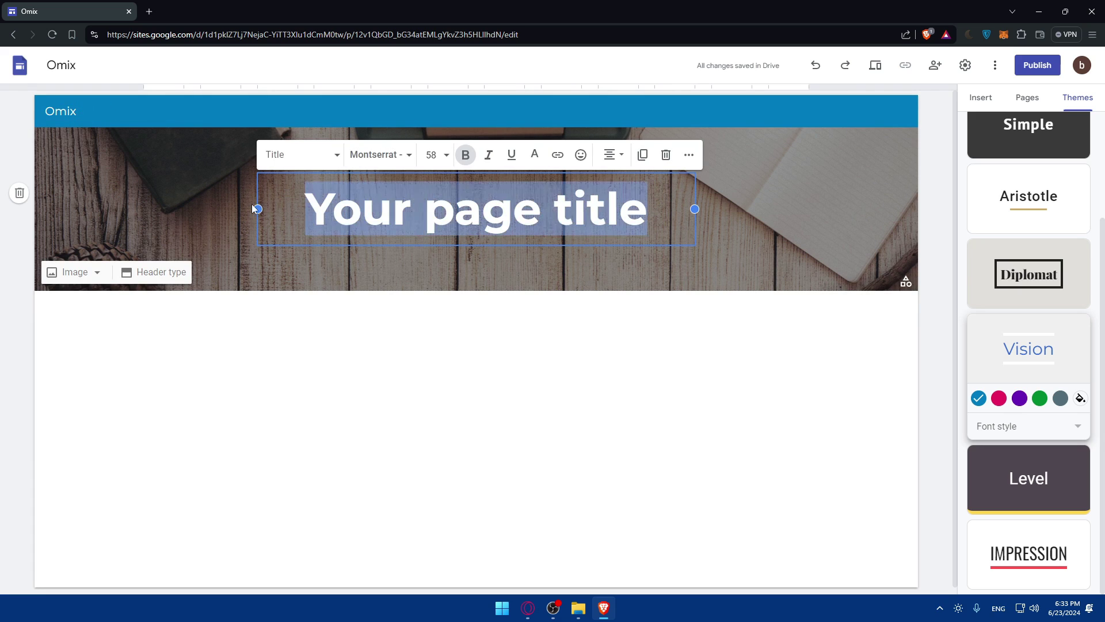
pyautogui.write('Home')
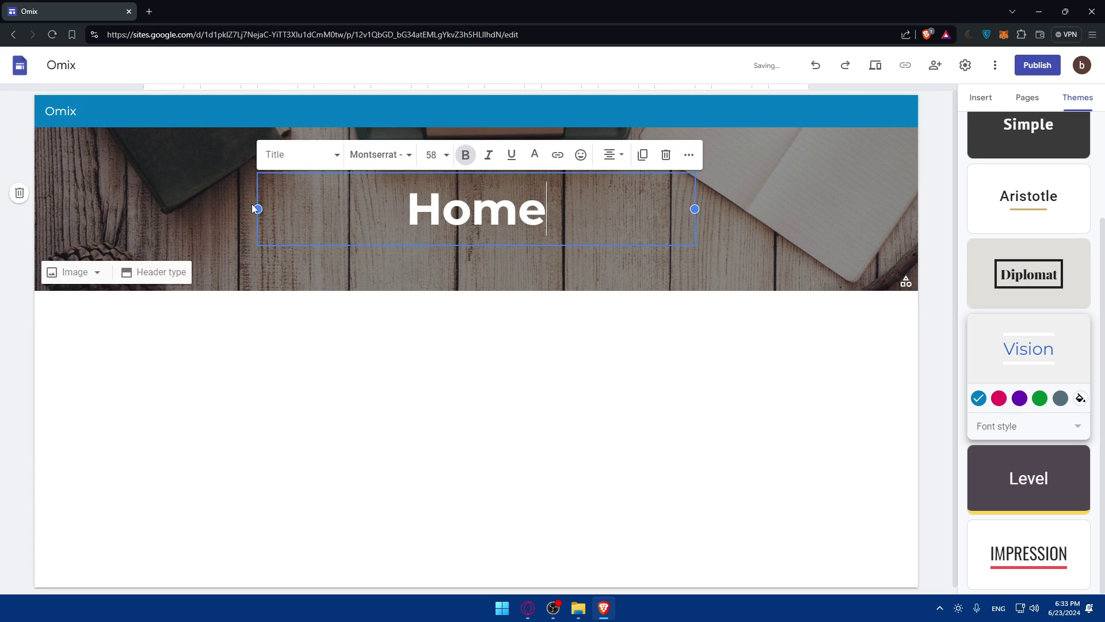
pyautogui.click(338, 338)
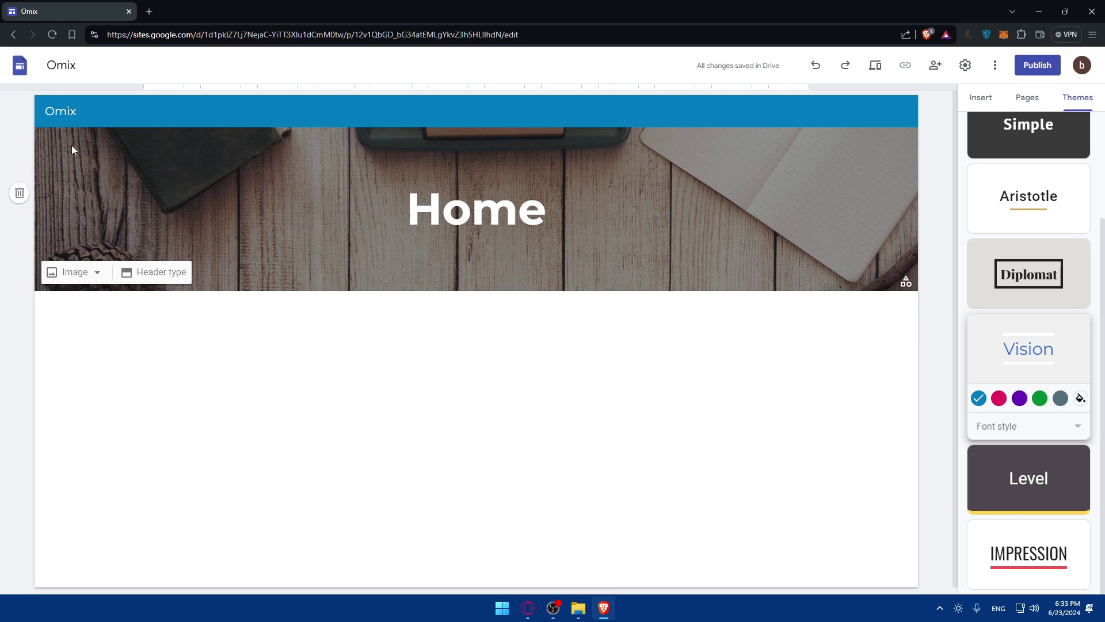
# Step: Upload the moon wallpaper as the header image and view the Brand images settings
pyautogui.click(75, 271)
pyautogui.click(79, 305)
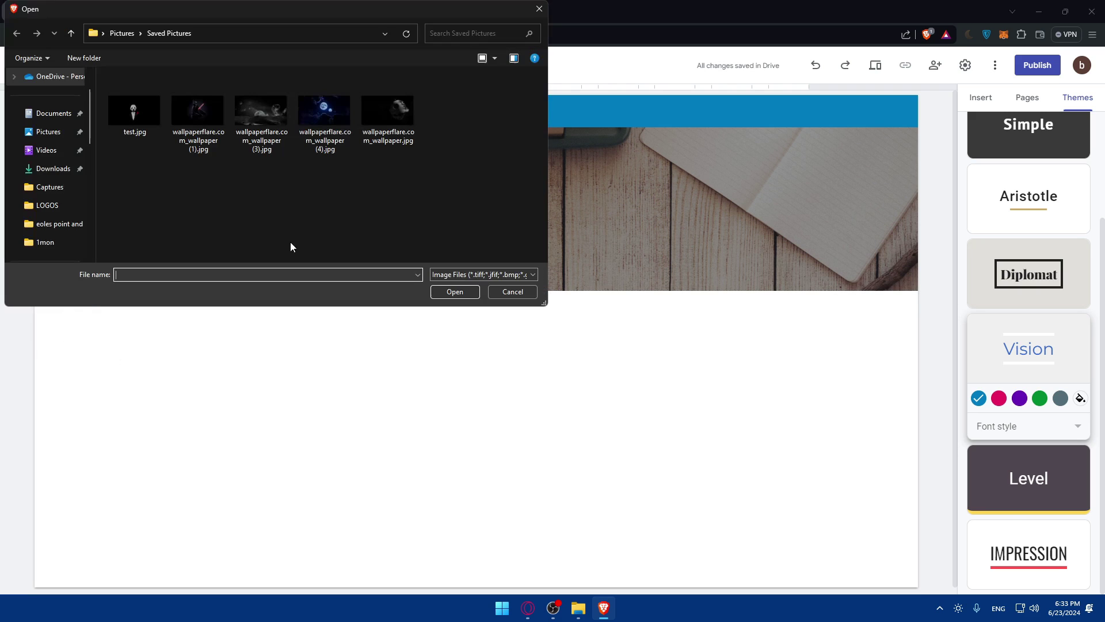
pyautogui.doubleClick(305, 108)
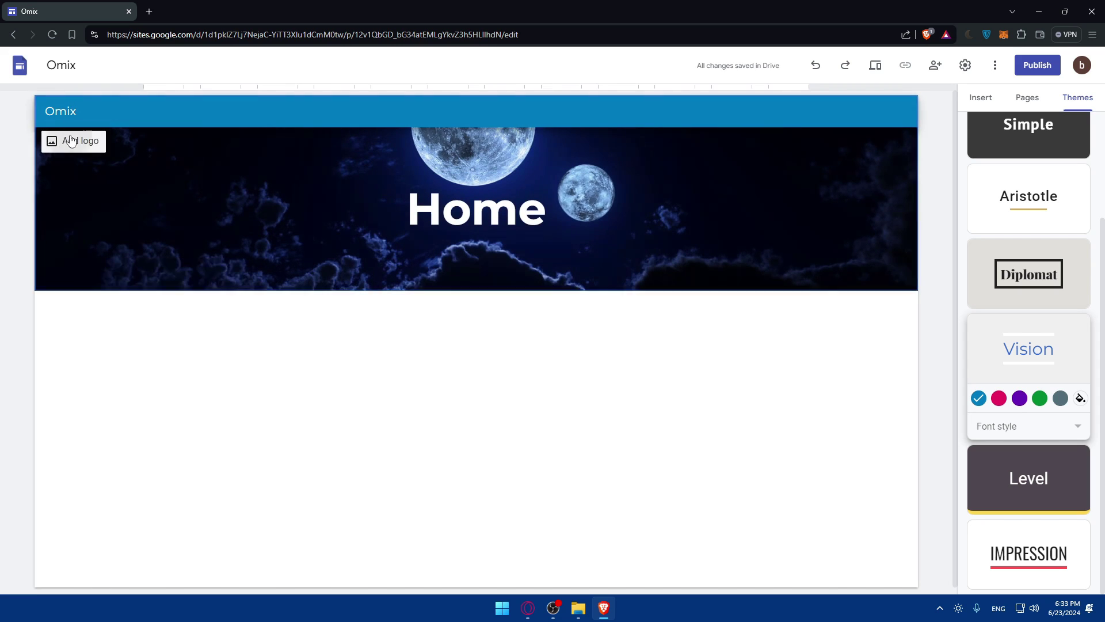
pyautogui.click(75, 141)
pyautogui.doubleClick(552, 260)
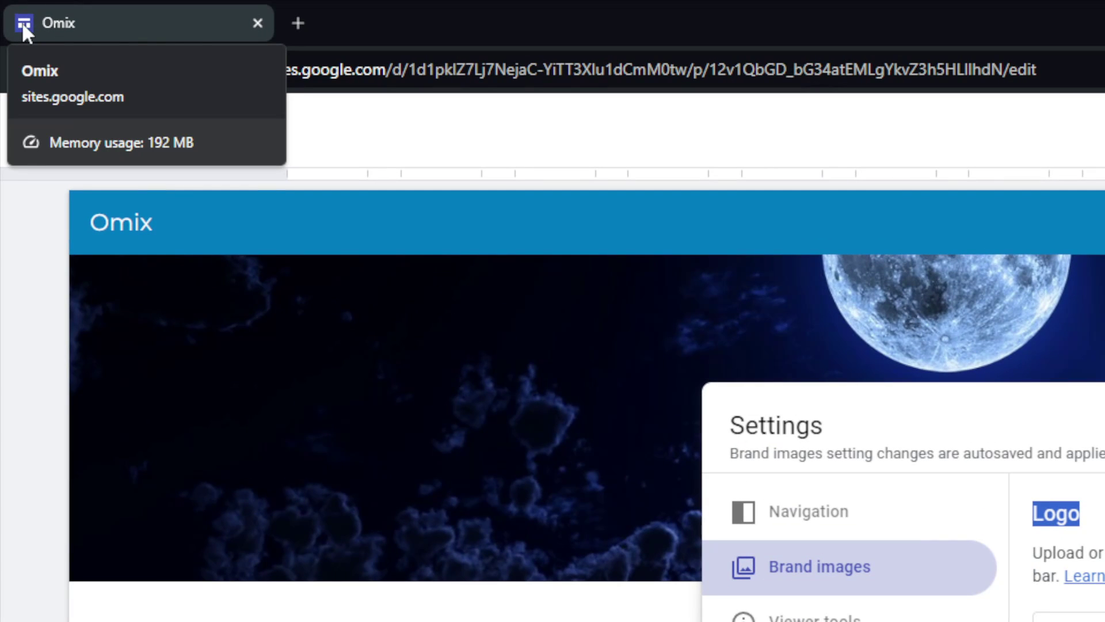
# Step: Load Google's home page in a new browser tab
pyautogui.click(299, 24)
pyautogui.write('goo')
pyautogui.press('Return')
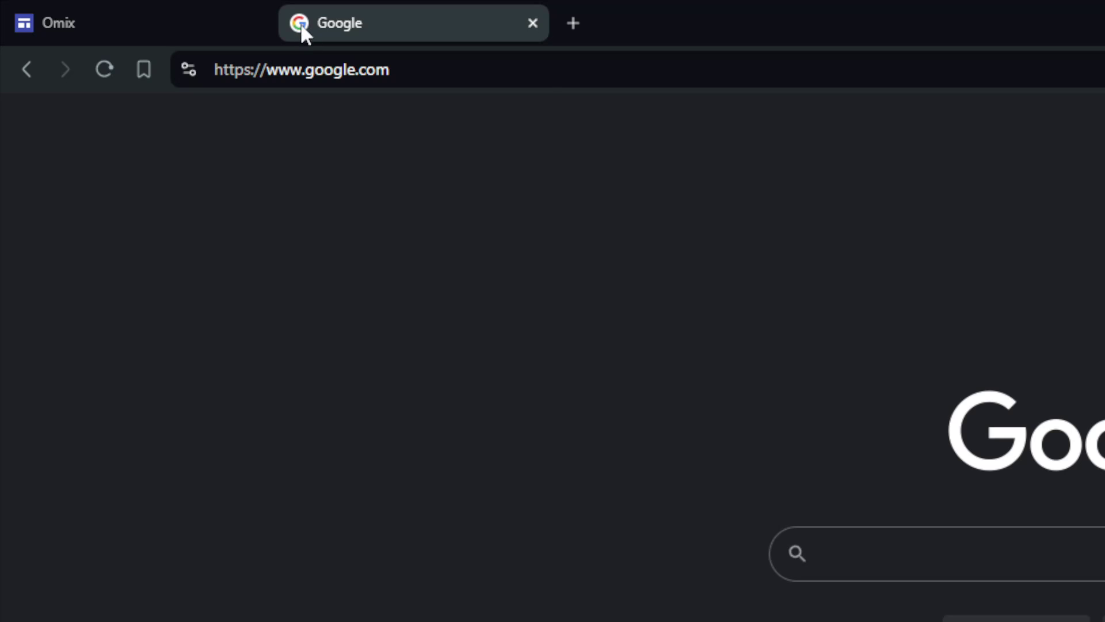
# Step: Visit GoDaddy and Shopify, then close the tab to return to Omix's Brand images settings
pyautogui.click(478, 66)
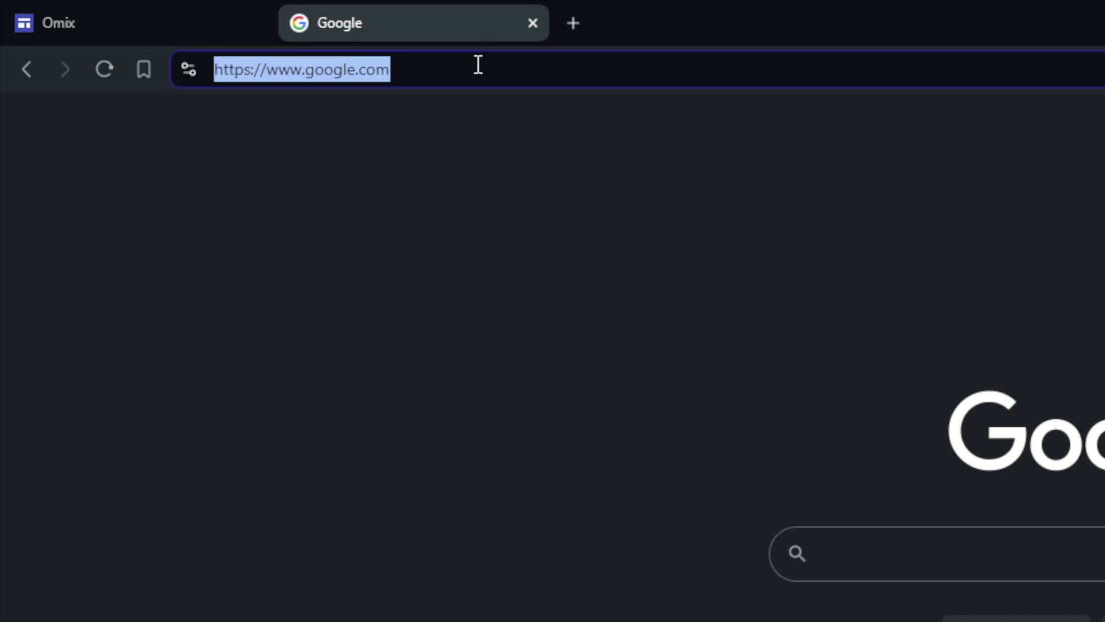
pyautogui.write('go')
pyautogui.press('Return')
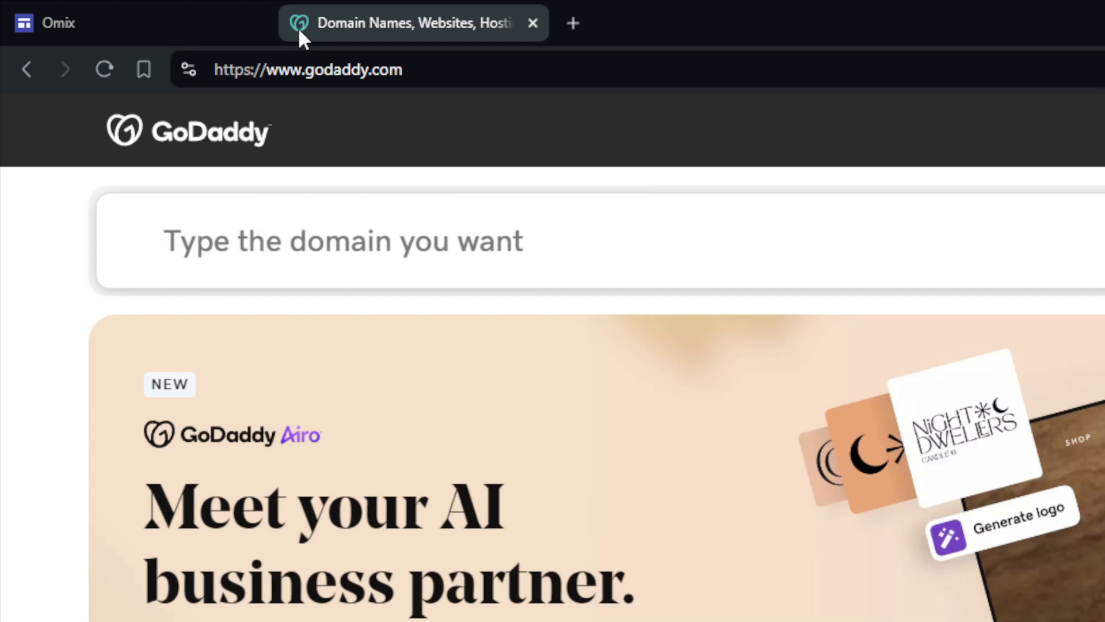
pyautogui.click(353, 69)
pyautogui.write('s')
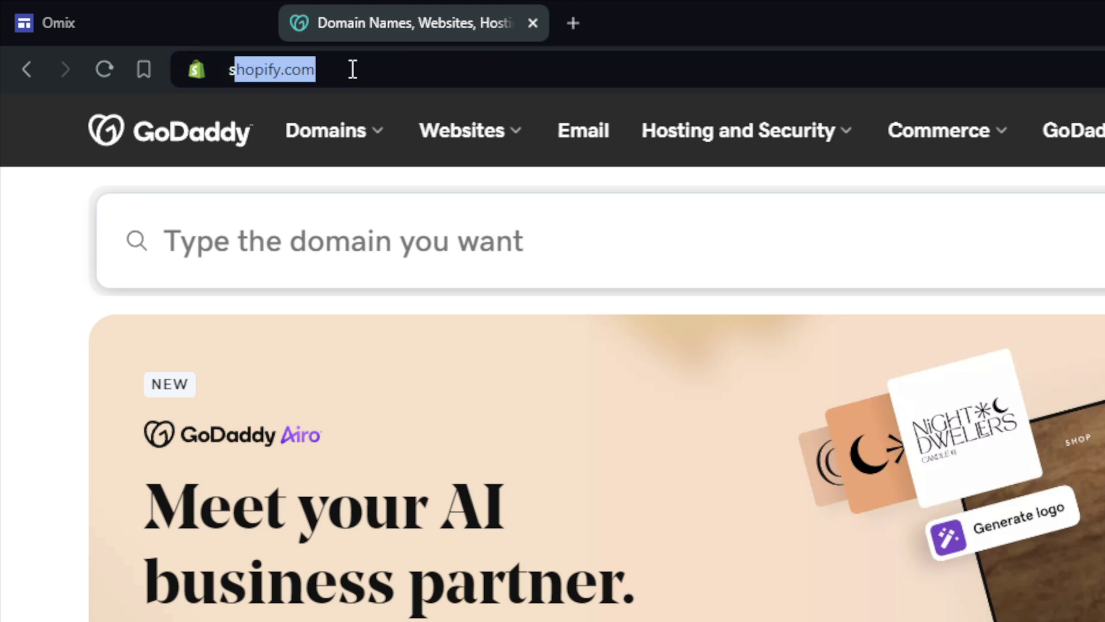
pyautogui.press('Return')
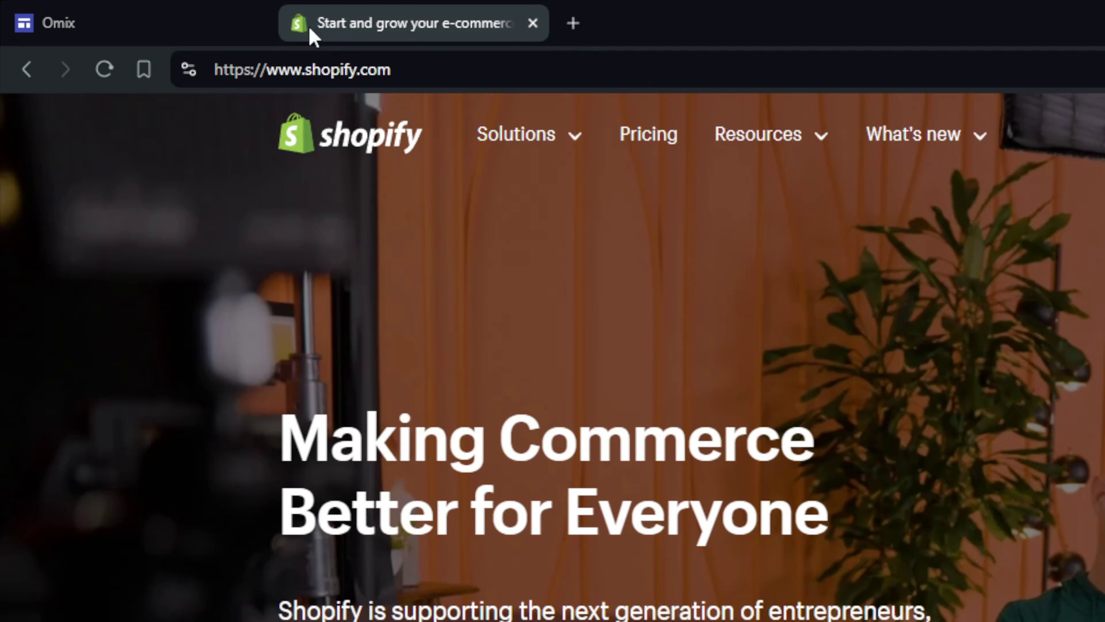
pyautogui.click(526, 20)
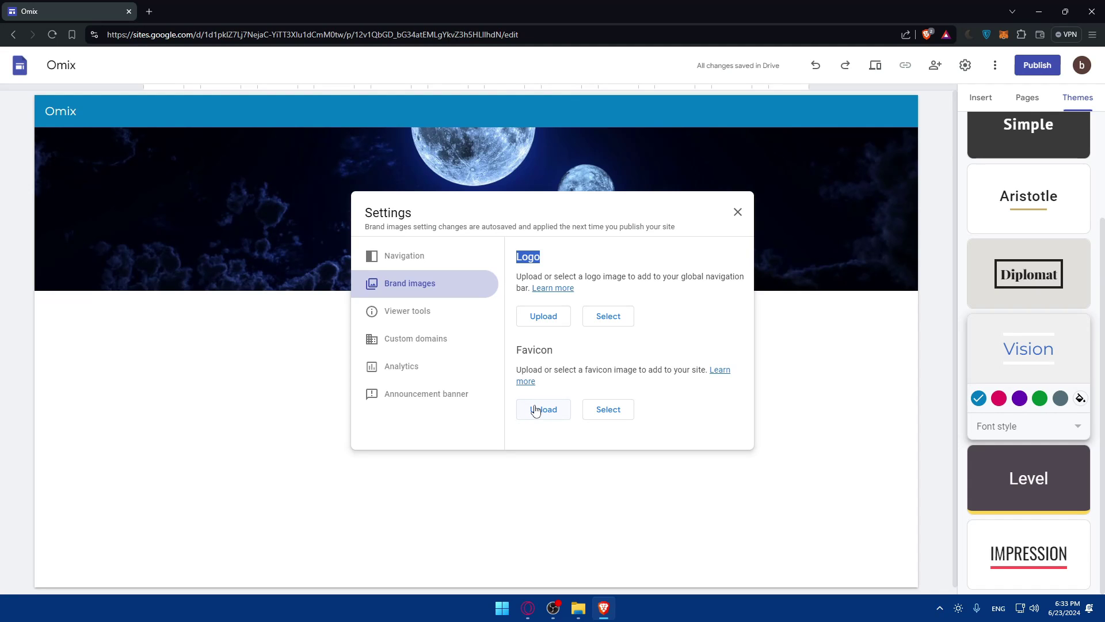
# Step: Search Google for 'favicon best mesurement' to find the 16 x 16 or 32 x 32 pixel size
pyautogui.click(149, 13)
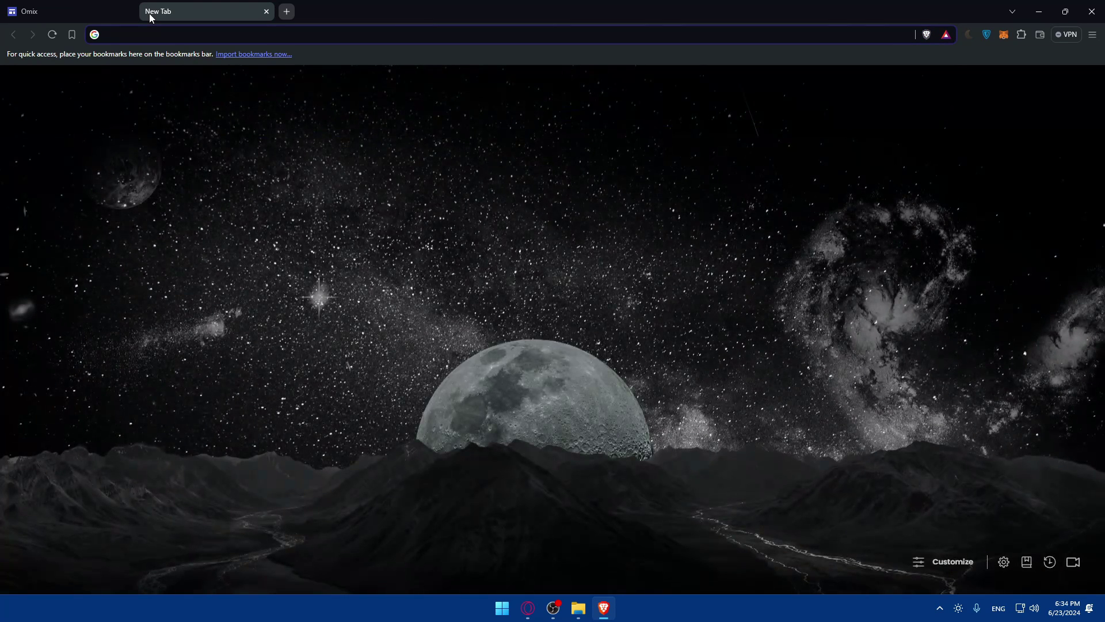
pyautogui.write('f')
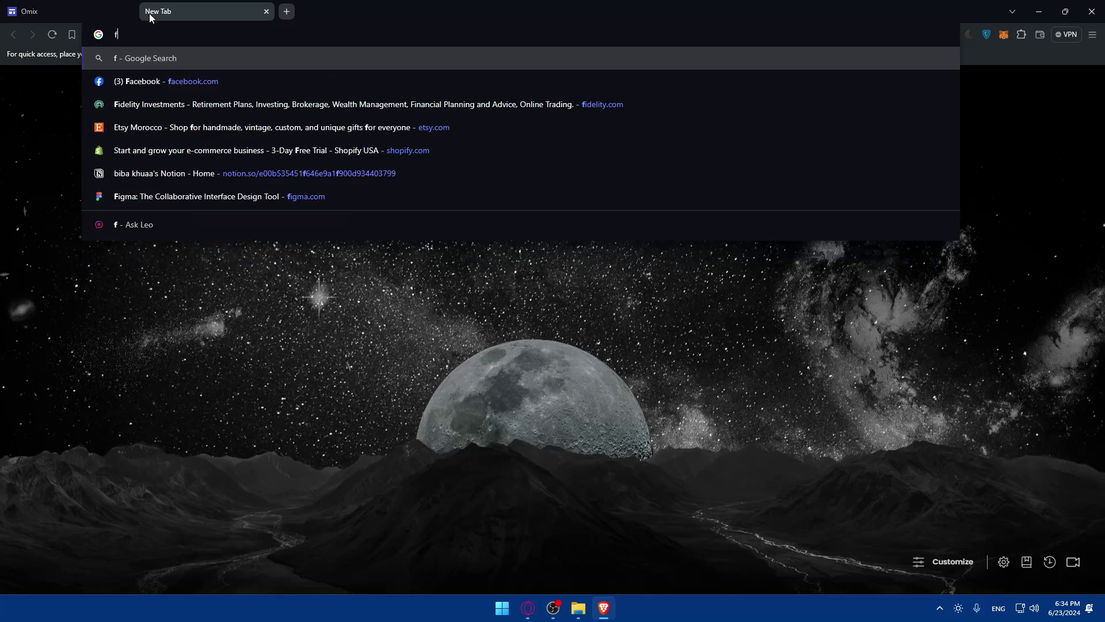
pyautogui.write('avicon ')
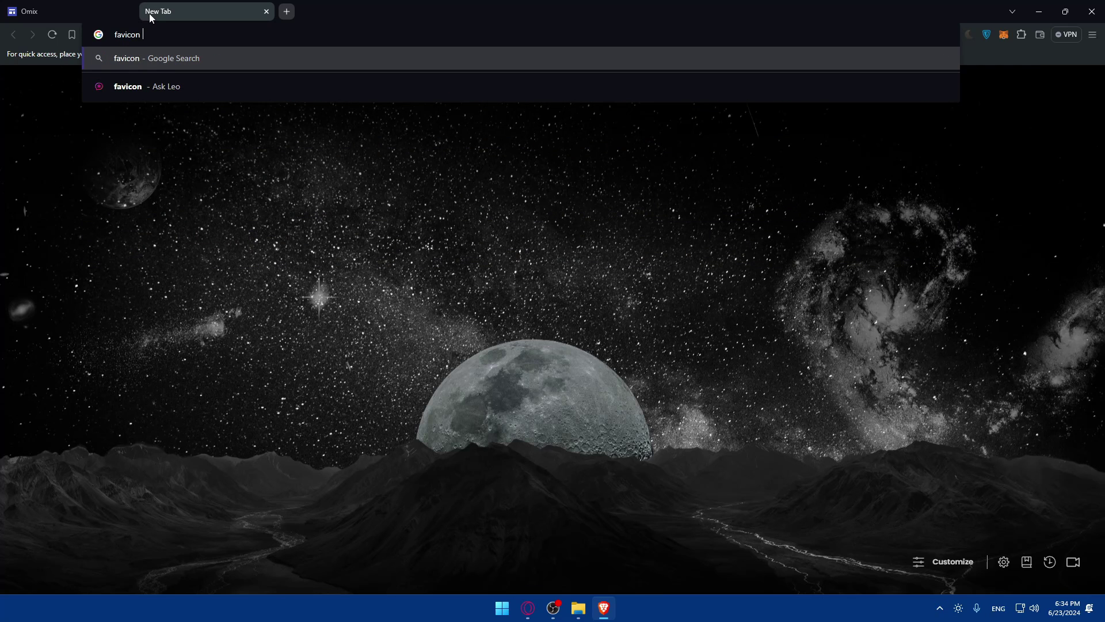
pyautogui.write('best ')
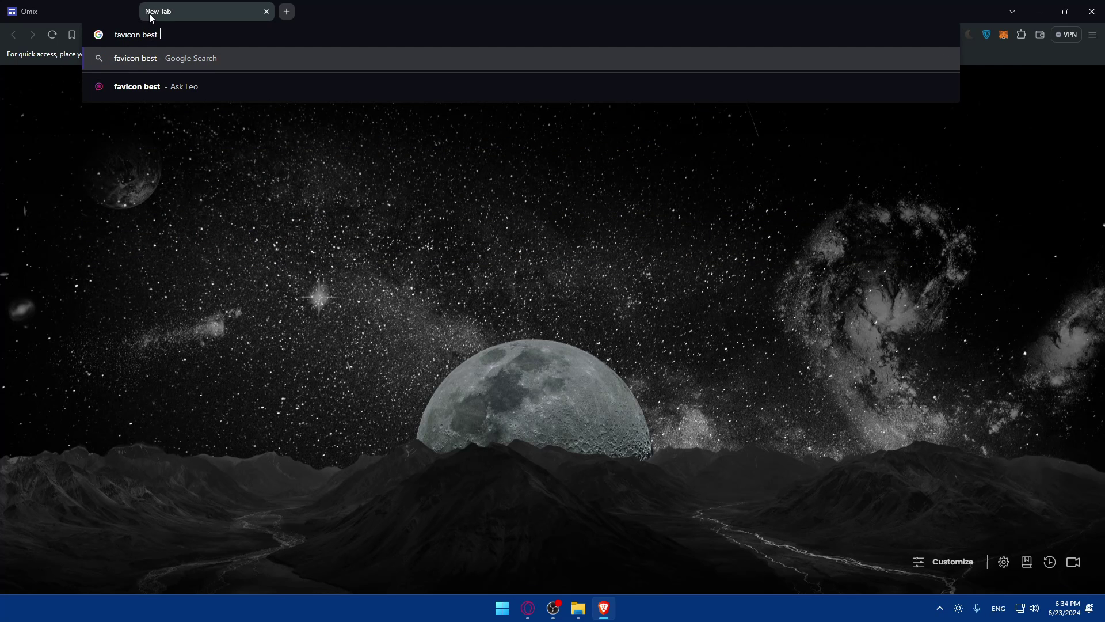
pyautogui.write('mesurement')
pyautogui.press('Return')
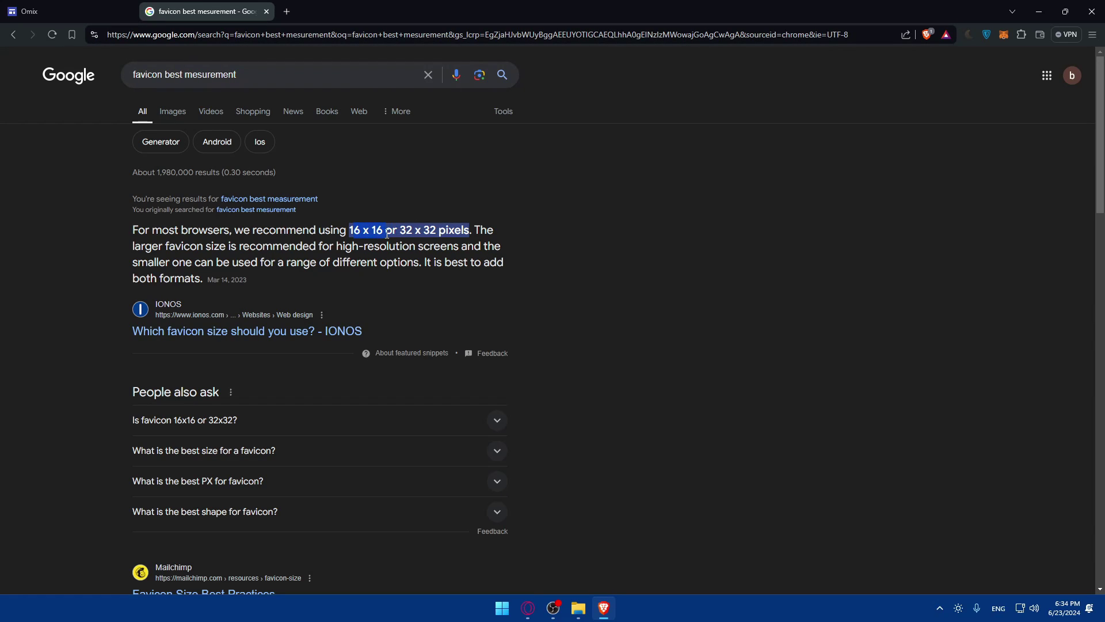
pyautogui.click(412, 232)
pyautogui.click(440, 230)
# Step: Return to Omix's Brand images settings and upload the dark wallpaper image as the site logo
pyautogui.click(267, 11)
pyautogui.moveTo(555, 351); pyautogui.dragTo(531, 351)
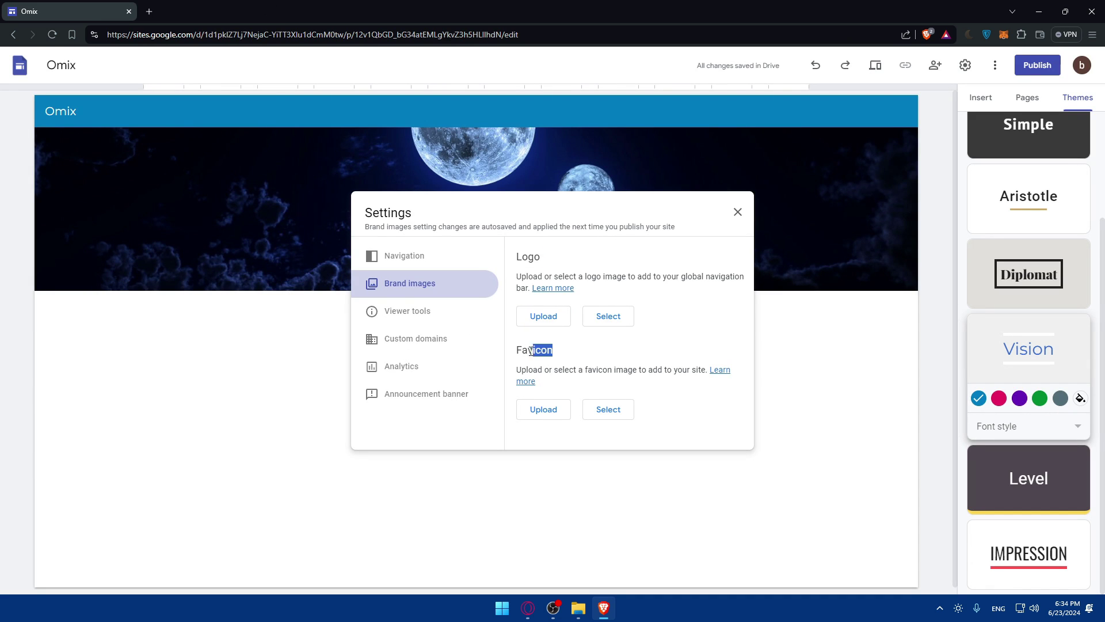
pyautogui.click(530, 352)
pyautogui.doubleClick(530, 352)
pyautogui.click(530, 353)
pyautogui.click(545, 318)
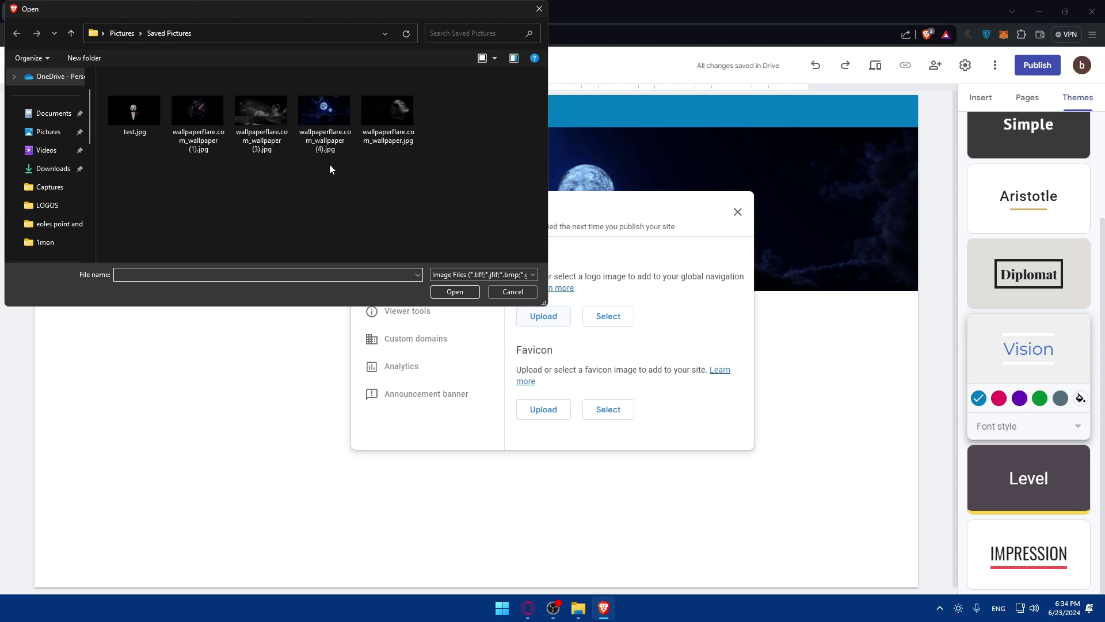
pyautogui.doubleClick(191, 106)
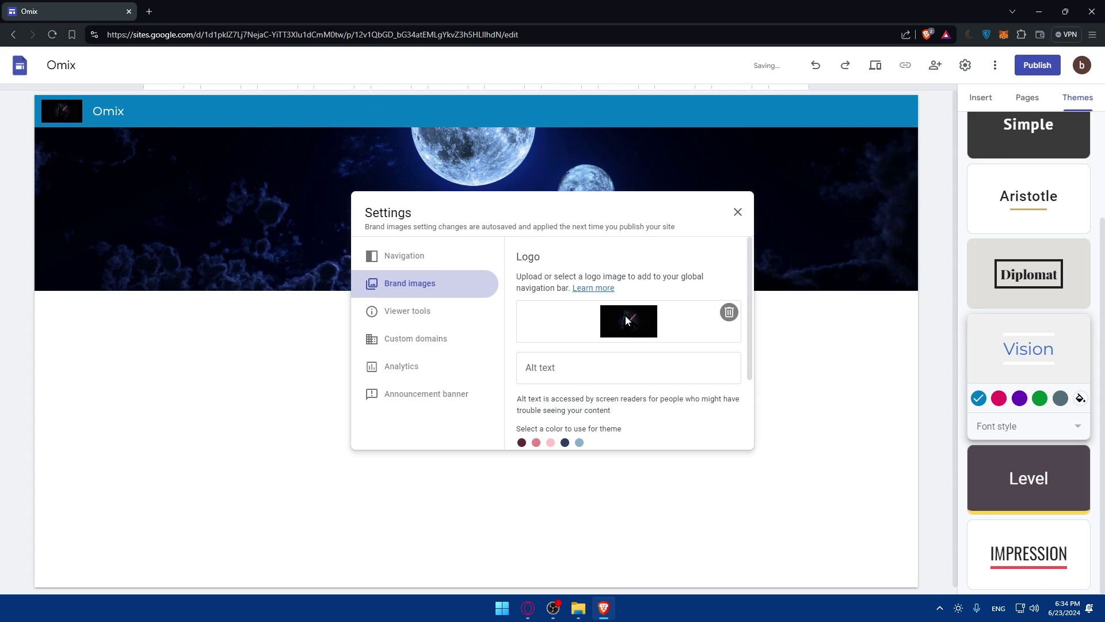
# Step: Give the logo the alt text 'test' and try a pink theme colour
pyautogui.scroll(-2, 558, 366)
pyautogui.click(562, 276)
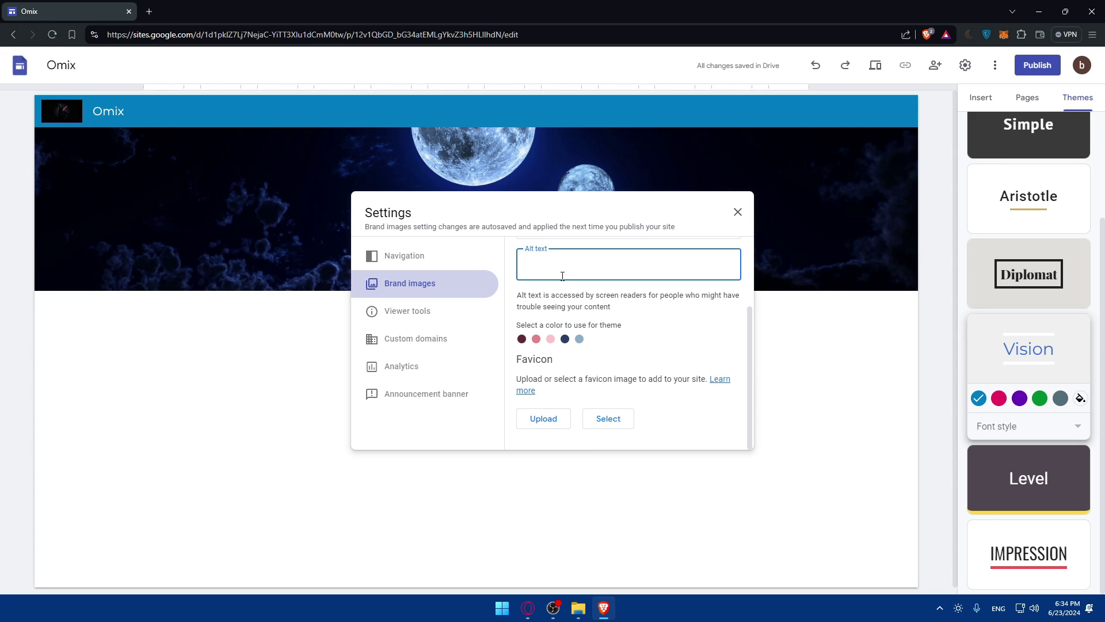
pyautogui.click(668, 336)
# Step: Switch the theme colour from light blue to dark navy and upload test.jpg as the favicon
pyautogui.click(550, 339)
pyautogui.click(579, 338)
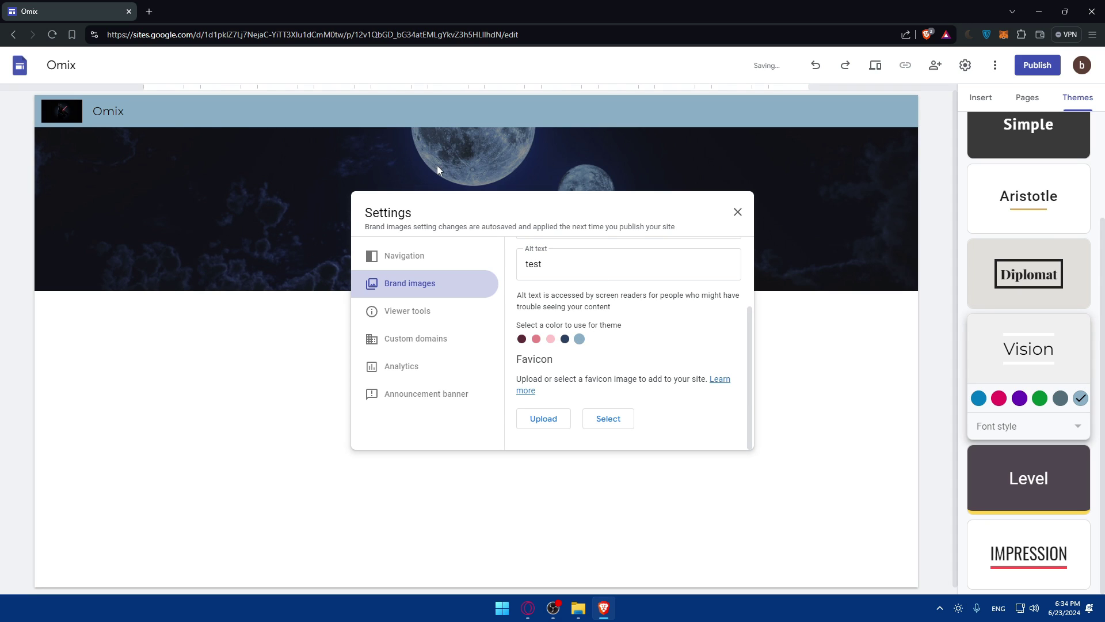
pyautogui.click(565, 339)
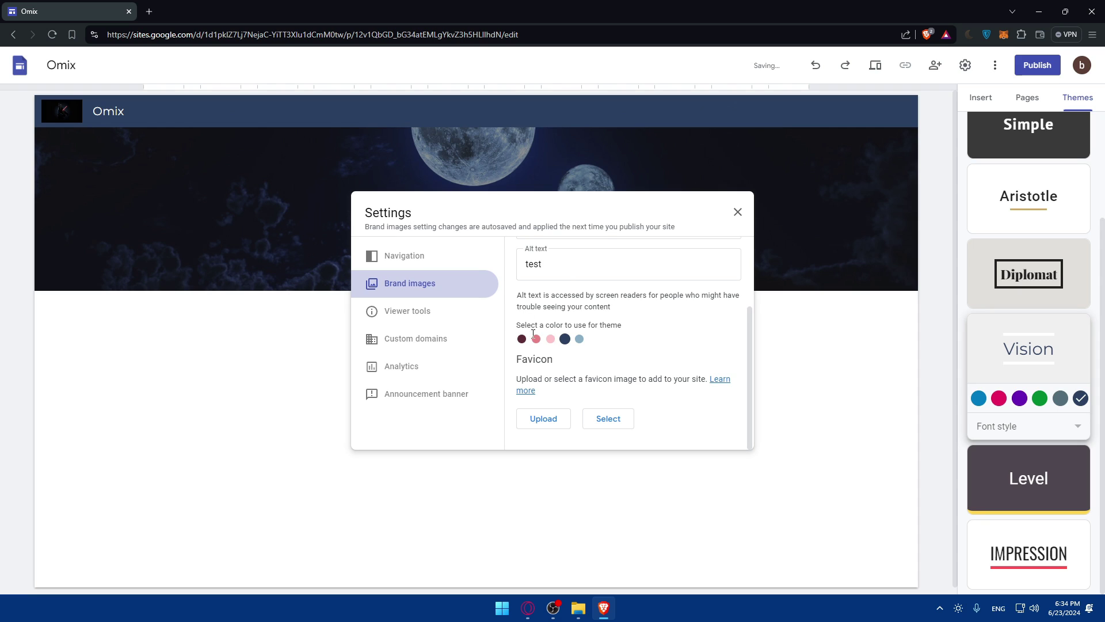
pyautogui.click(541, 417)
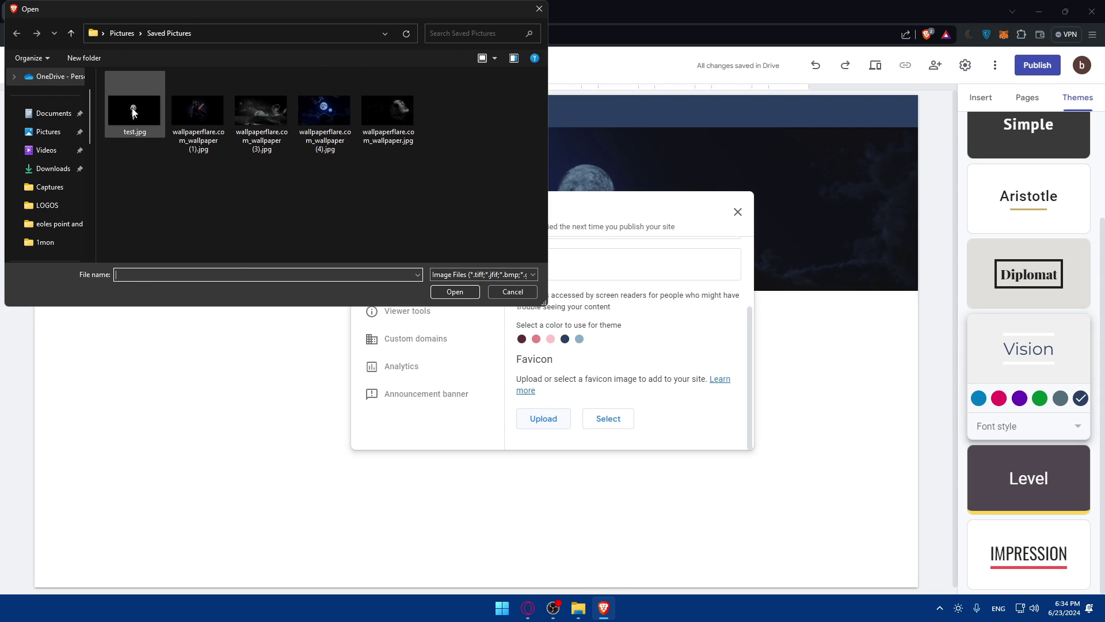
pyautogui.doubleClick(153, 126)
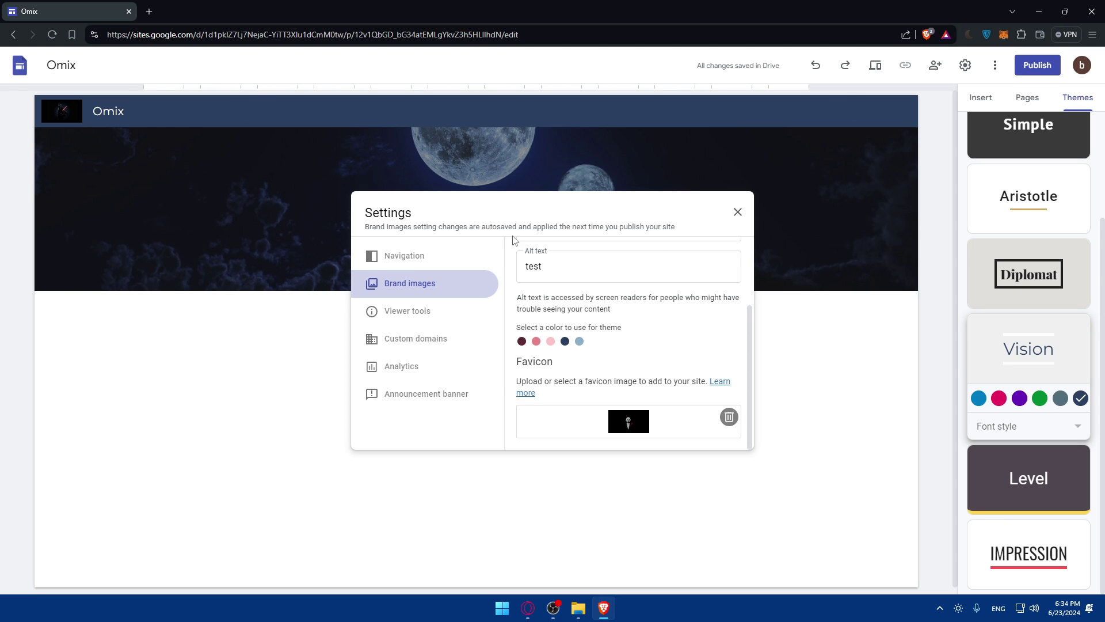
# Step: Review the Navigation, Viewer tools, Custom domains, Analytics and Announcement banner settings, then close Settings
pyautogui.click(408, 266)
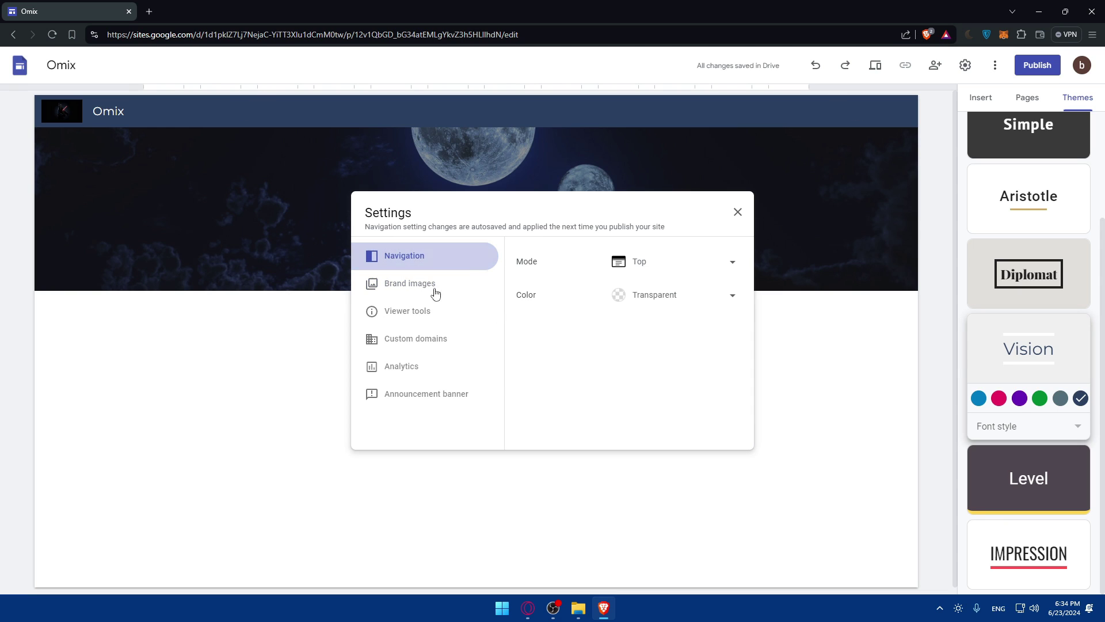
pyautogui.click(404, 311)
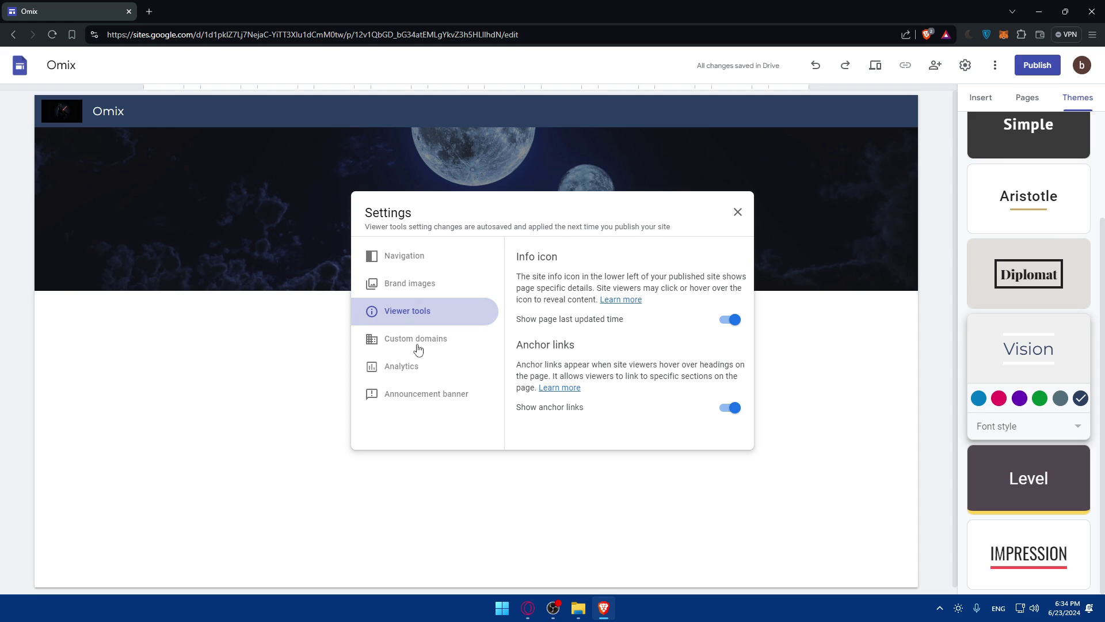
pyautogui.click(418, 346)
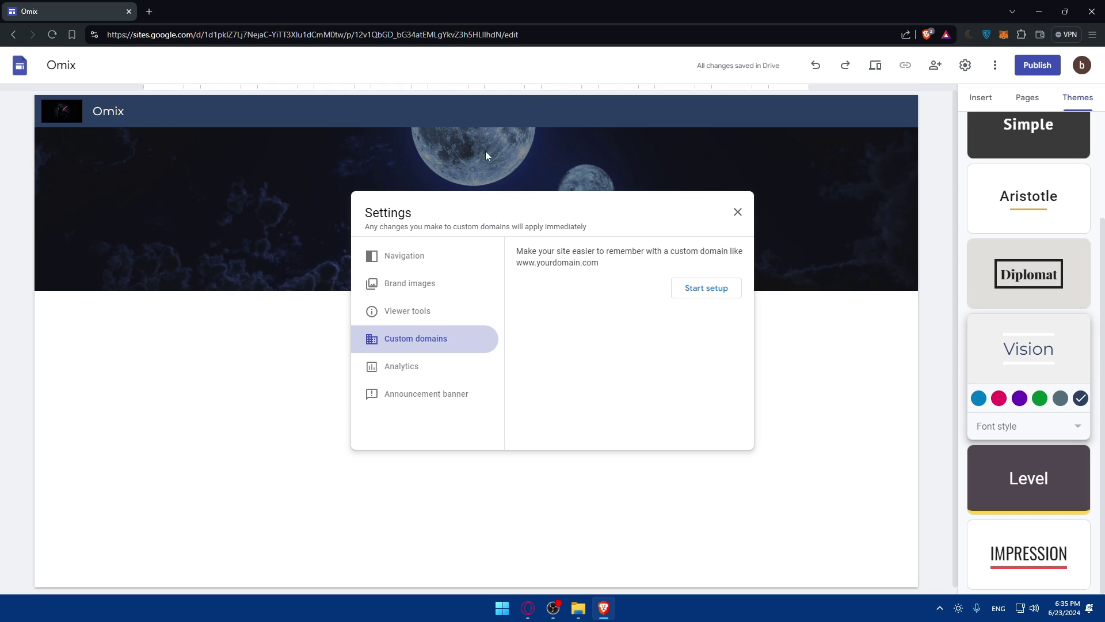
pyautogui.click(411, 363)
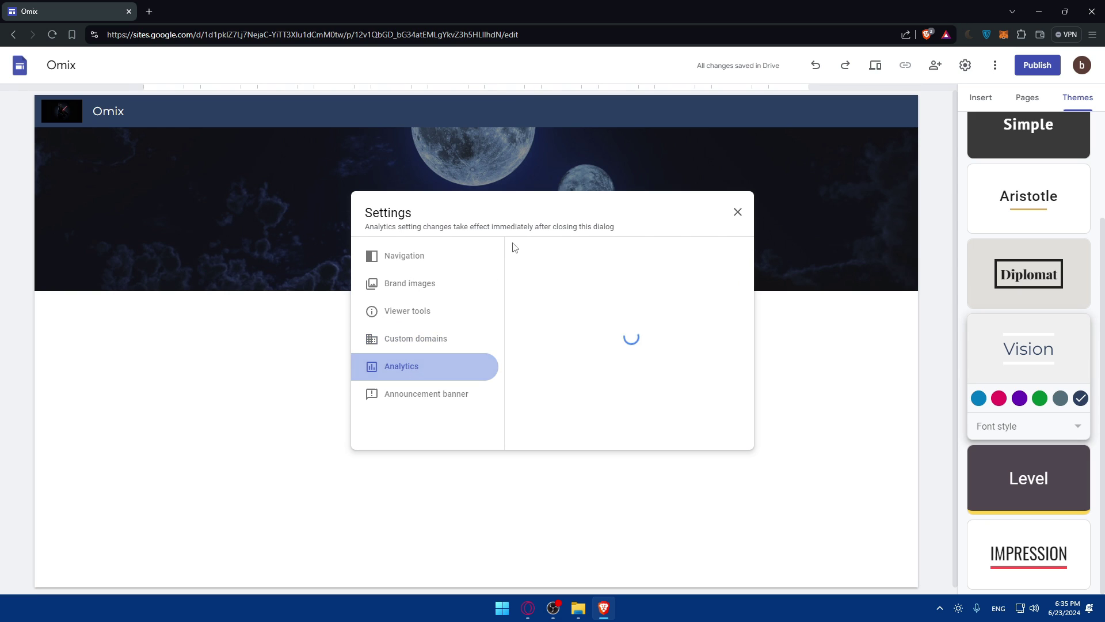
pyautogui.click(402, 397)
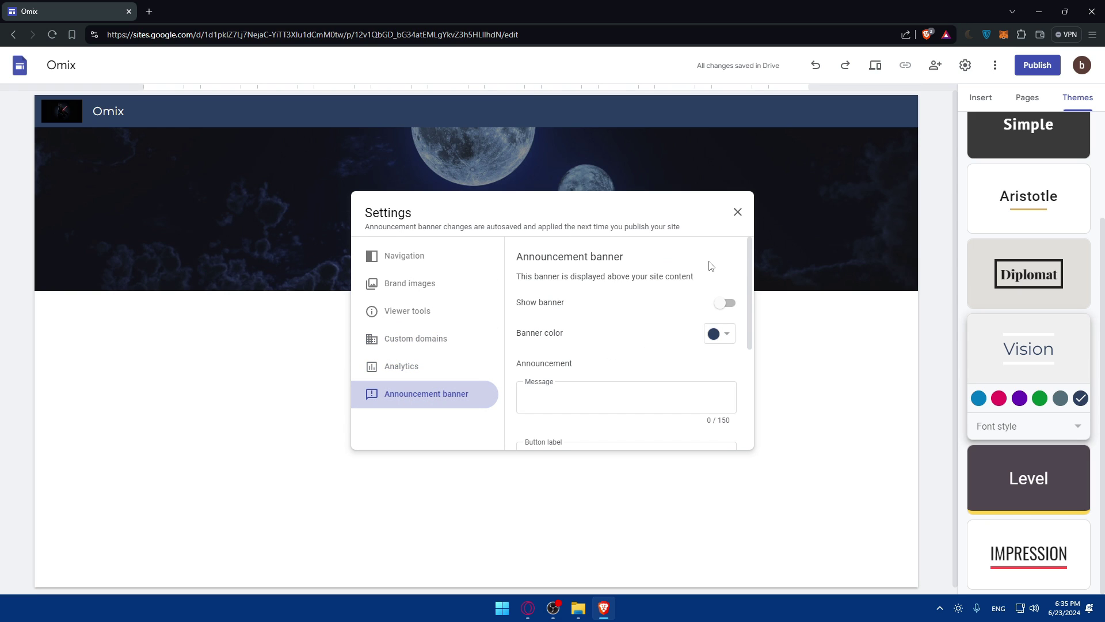
pyautogui.scroll(-5, 711, 266)
pyautogui.click(737, 212)
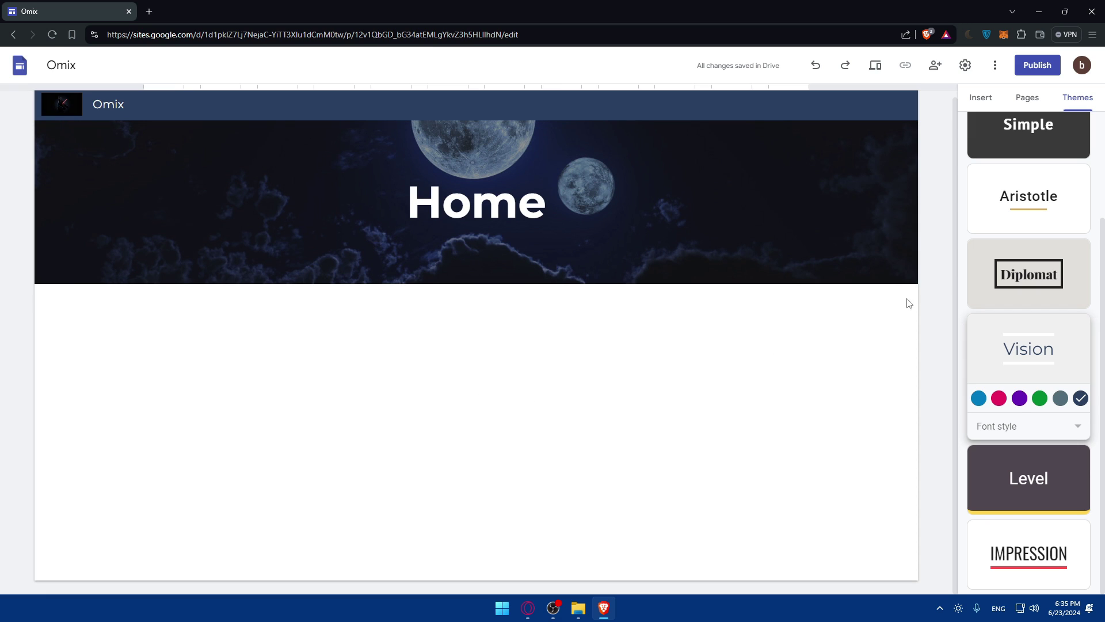
# Step: Switch the right-hand panel from Themes to the Insert options
pyautogui.click(979, 99)
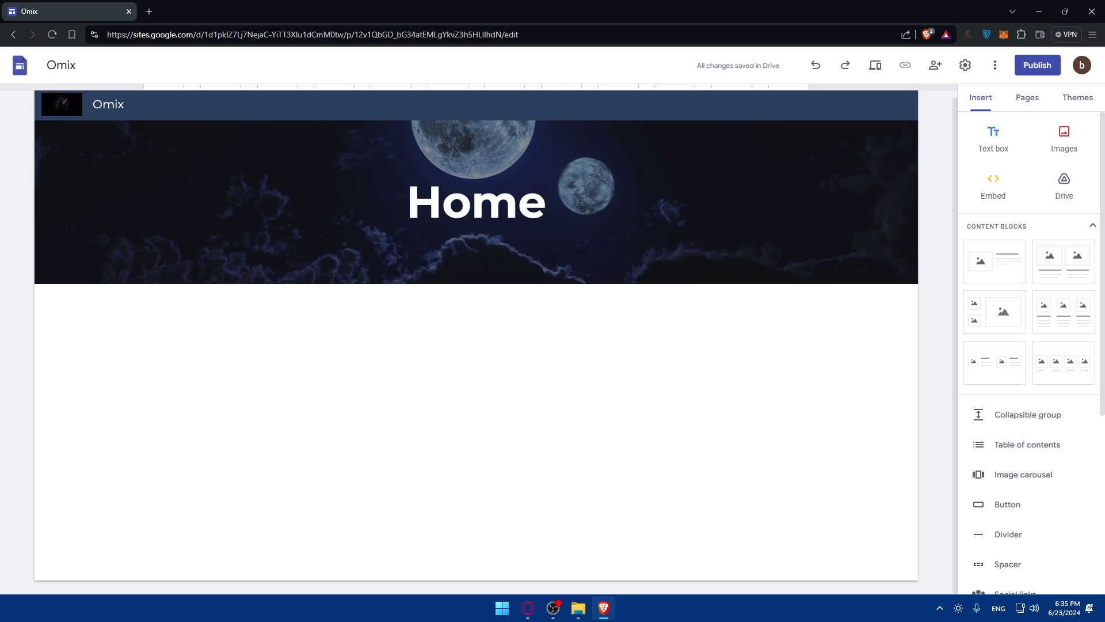
# Step: Search Google for 'free html5 games' in a new tab
pyautogui.click(149, 11)
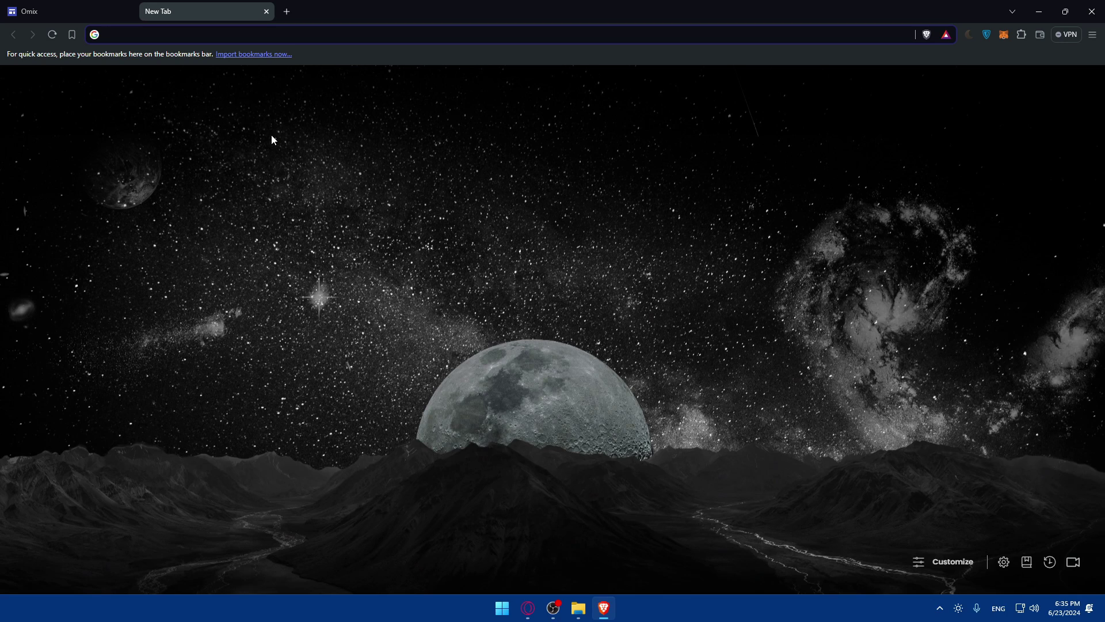
pyautogui.write('free')
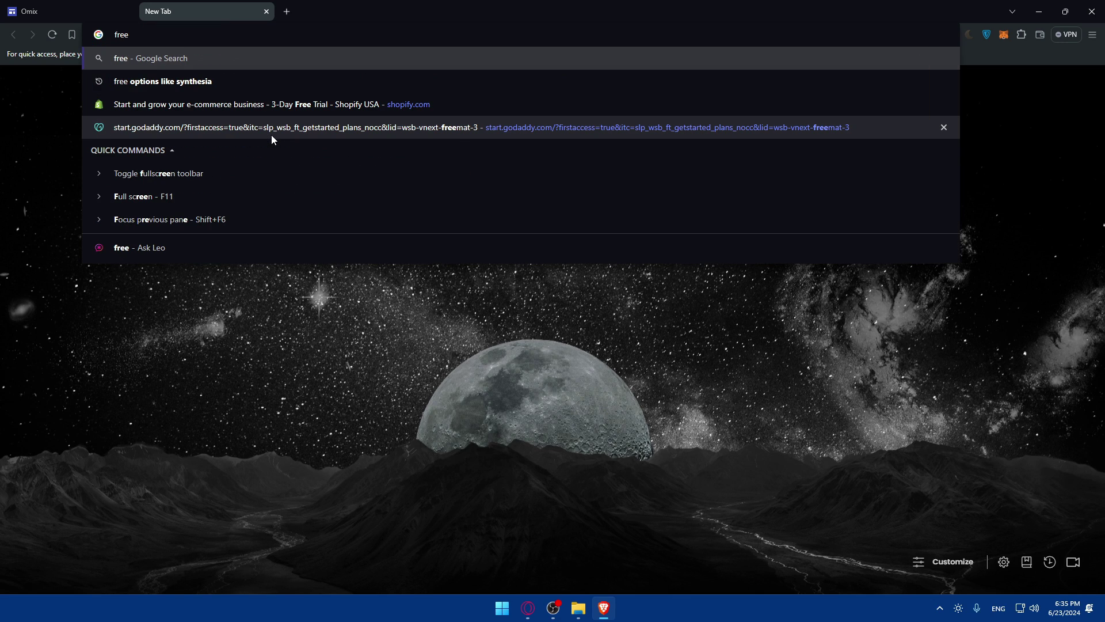
pyautogui.write(' html')
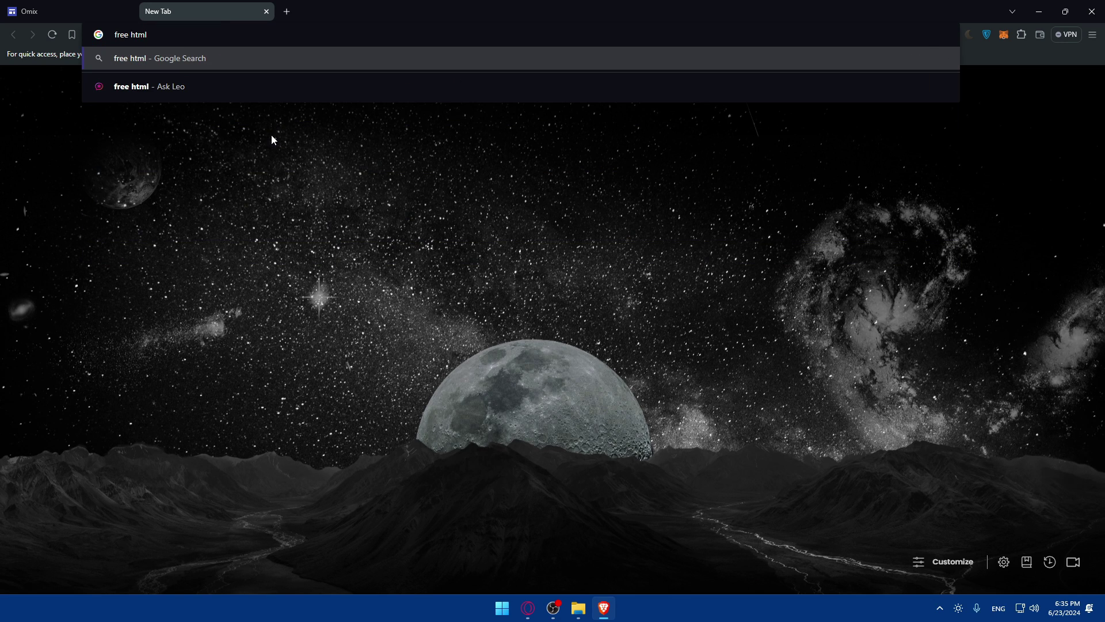
pyautogui.write('5 games')
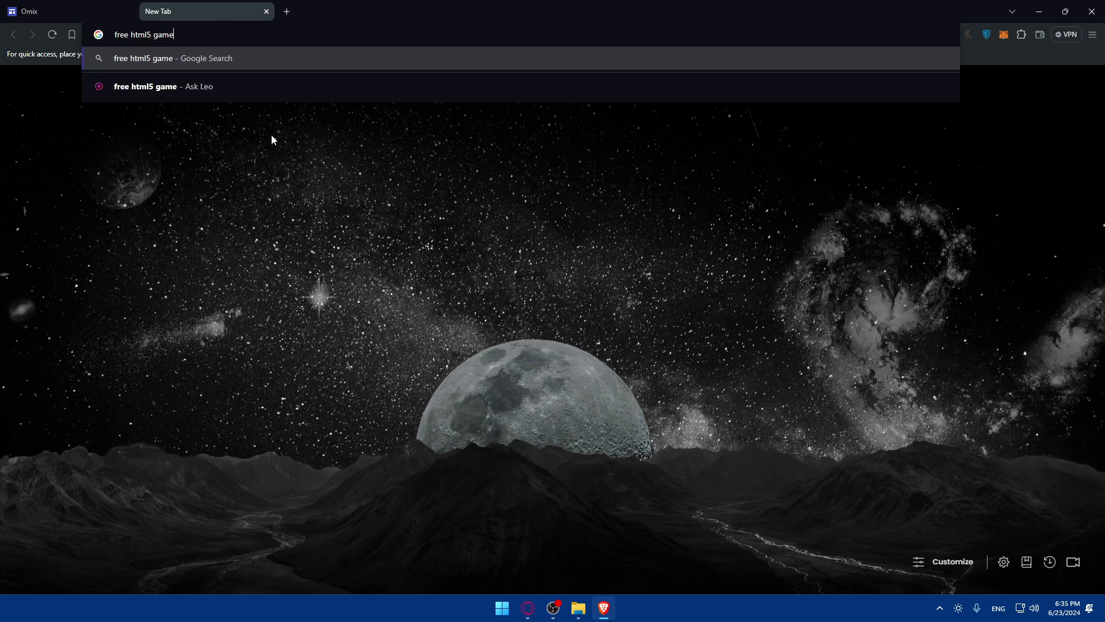
pyautogui.press('Return')
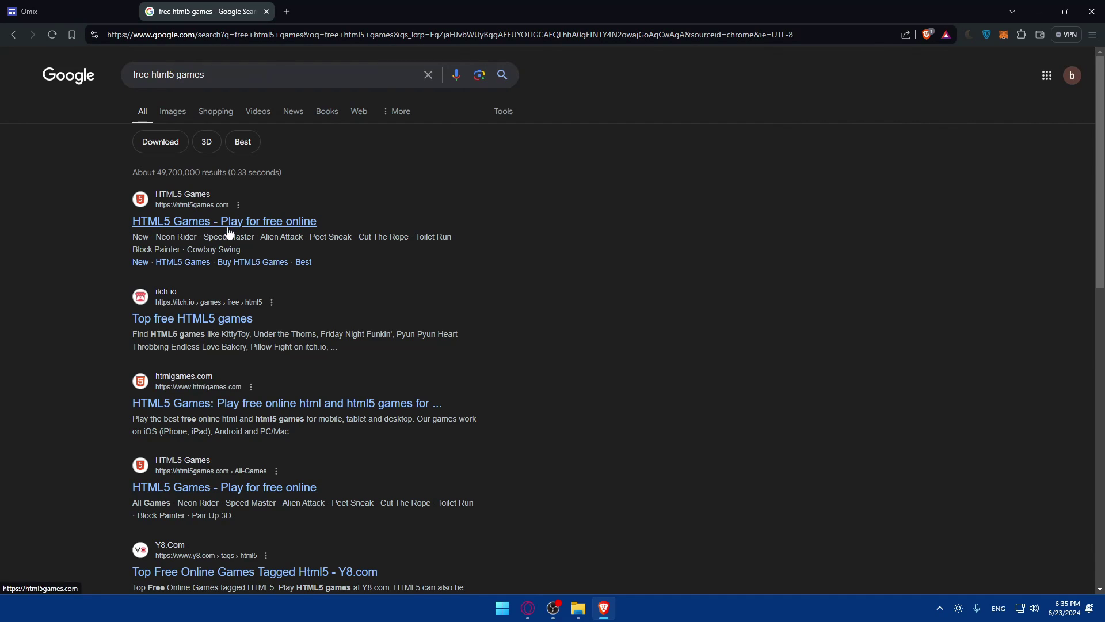
# Step: Refine the search to 'free html5 games to add to website' and open the HTMLGames.com result
pyautogui.click(234, 79)
pyautogui.write('to add')
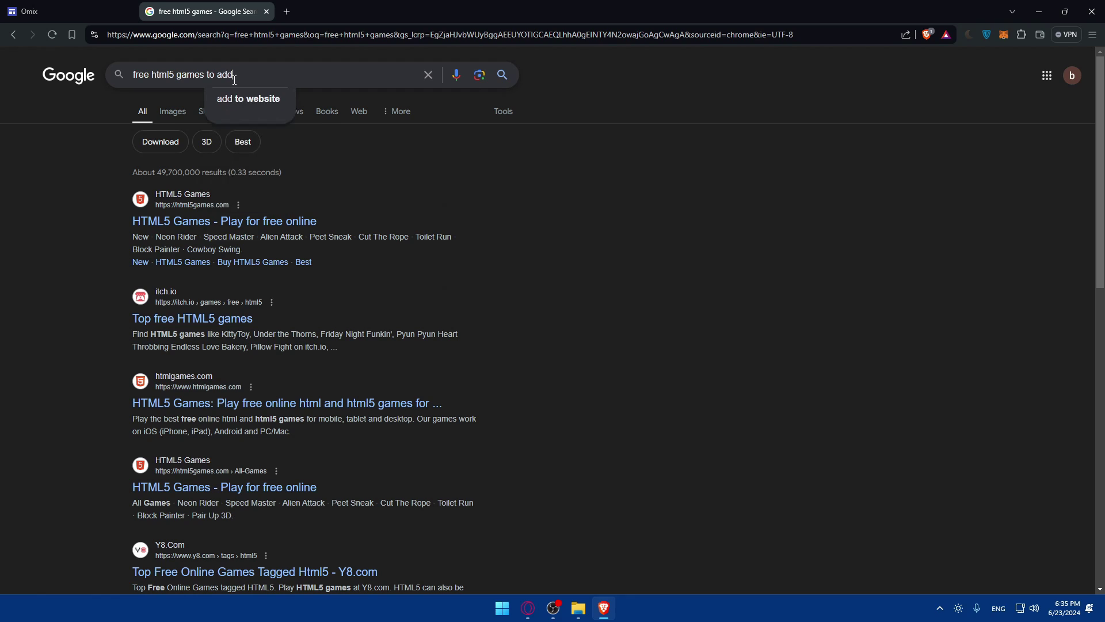
pyautogui.click(236, 99)
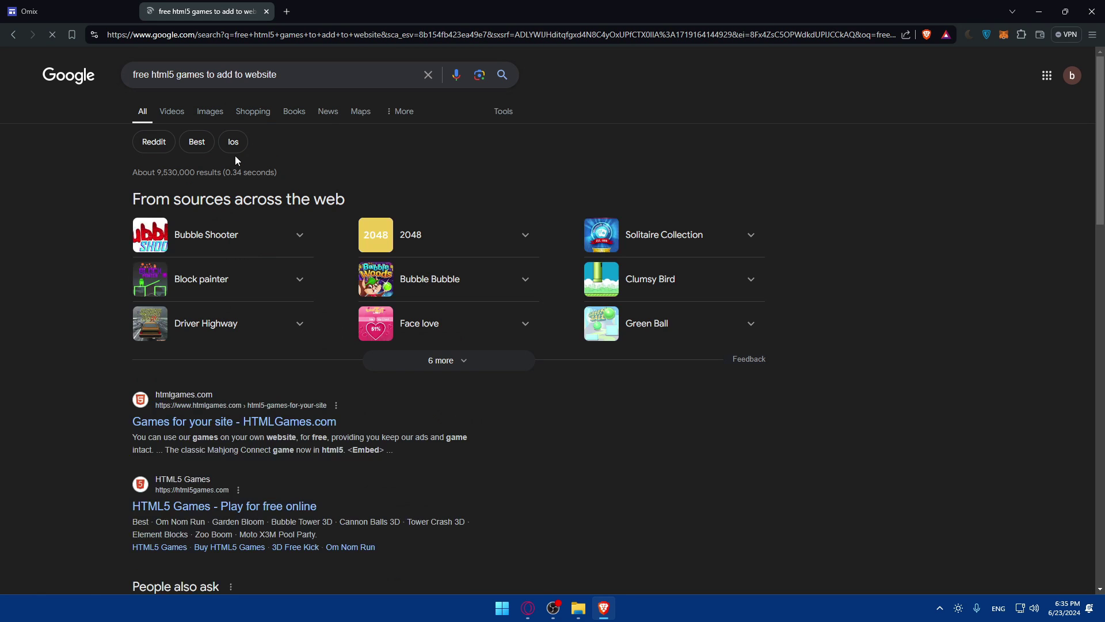
pyautogui.scroll(-2, 236, 262)
pyautogui.middleClick(247, 323)
# Step: Find Easter Island Solitaire on HTMLGames.com and copy its 800x480px embed code
pyautogui.click(352, 9)
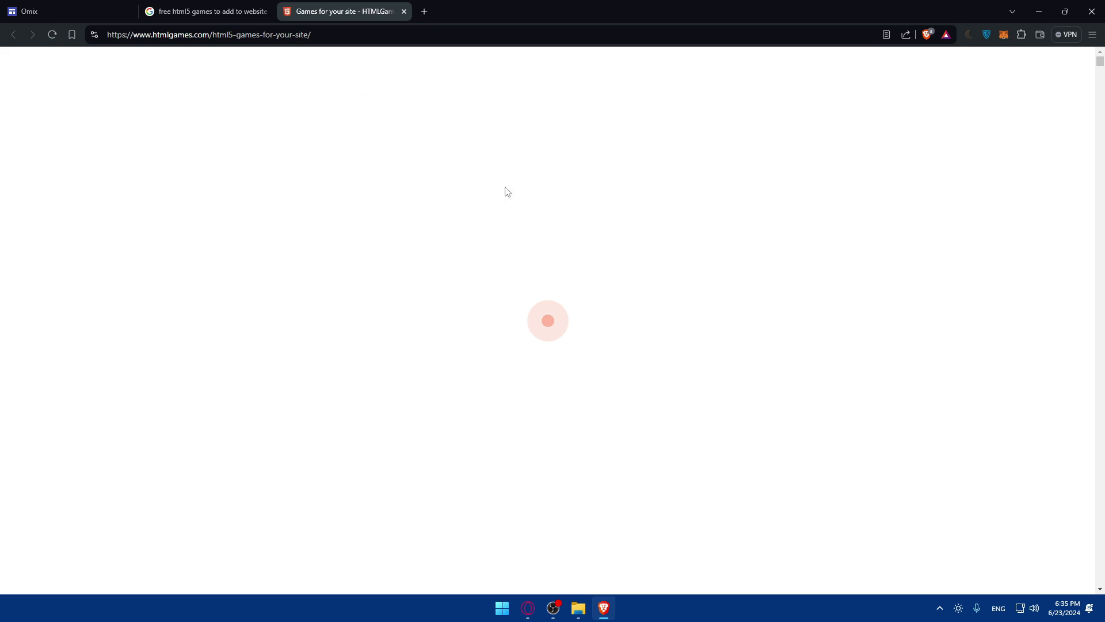
pyautogui.scroll(-5, 460, 231)
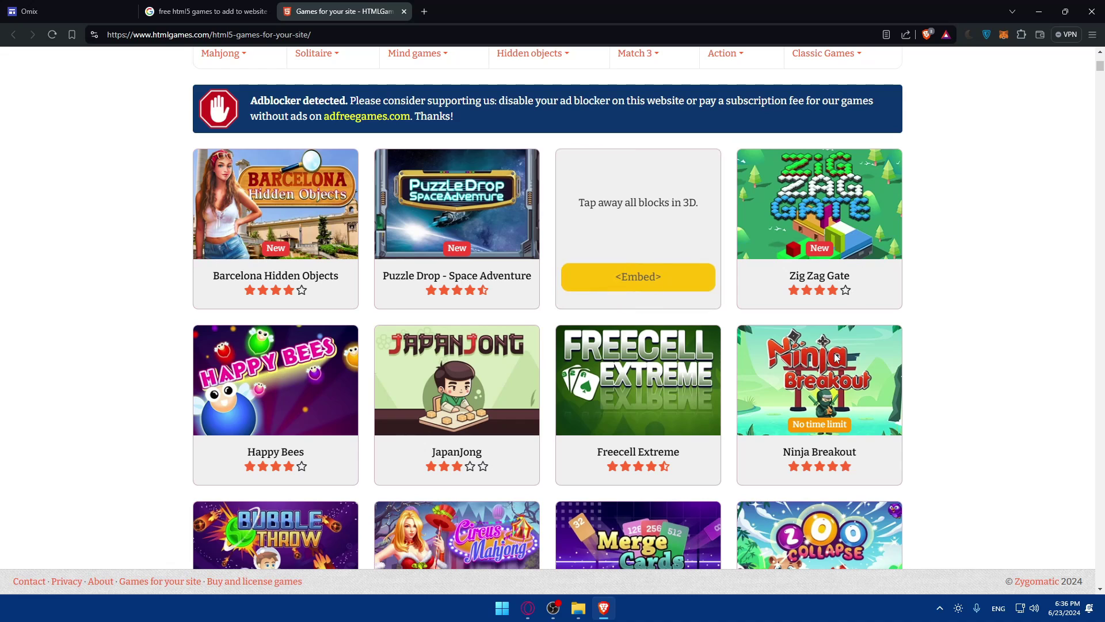
pyautogui.scroll(-3, 503, 396)
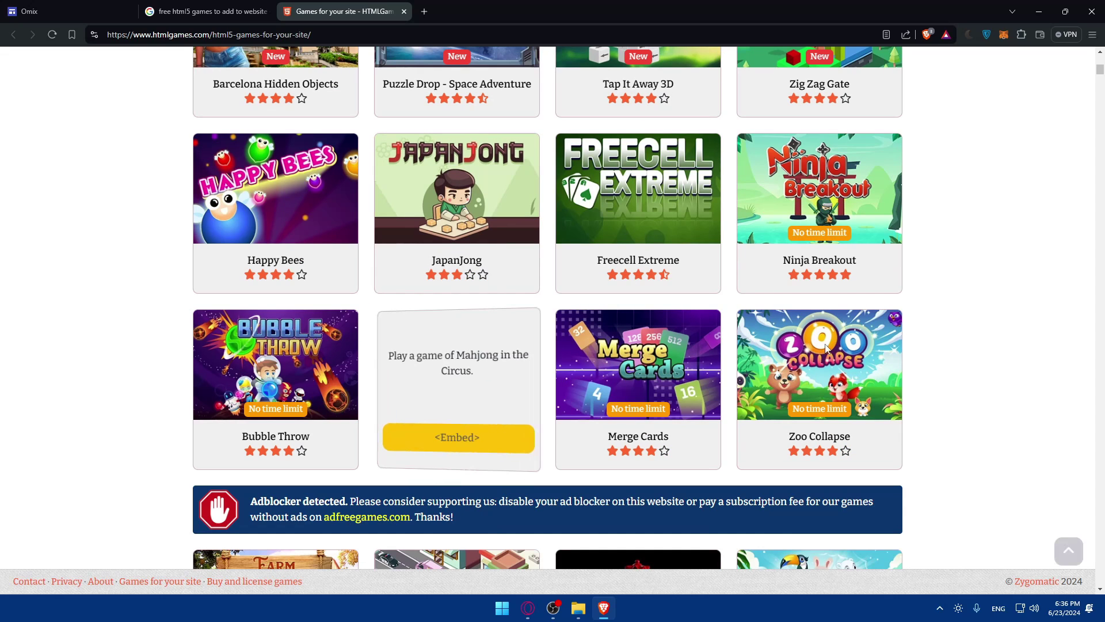
pyautogui.scroll(-3, 653, 354)
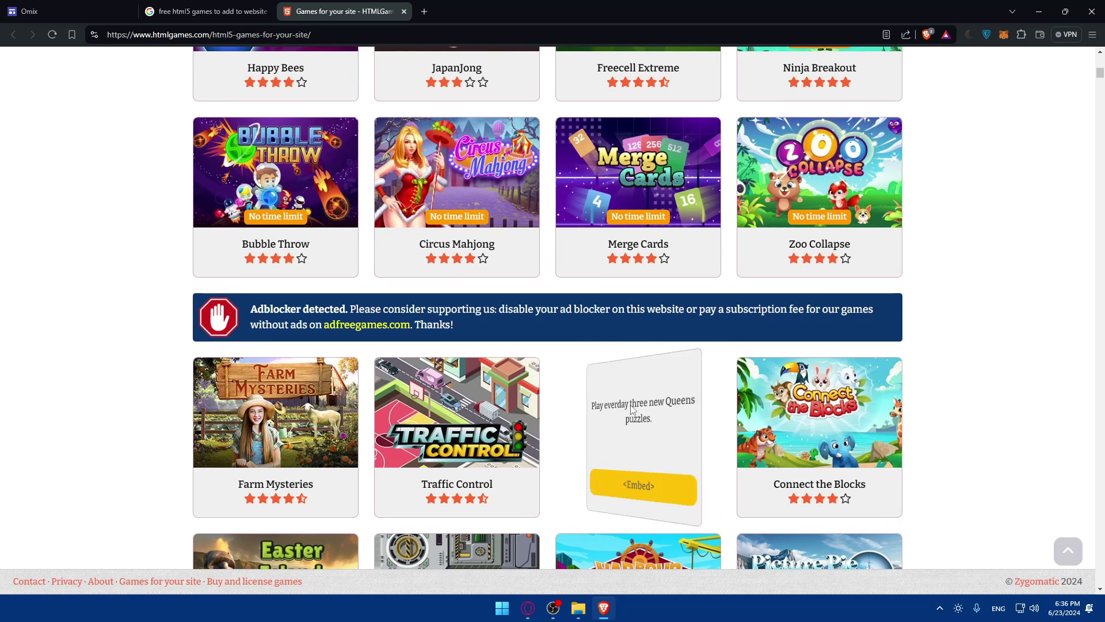
pyautogui.scroll(-3, 449, 388)
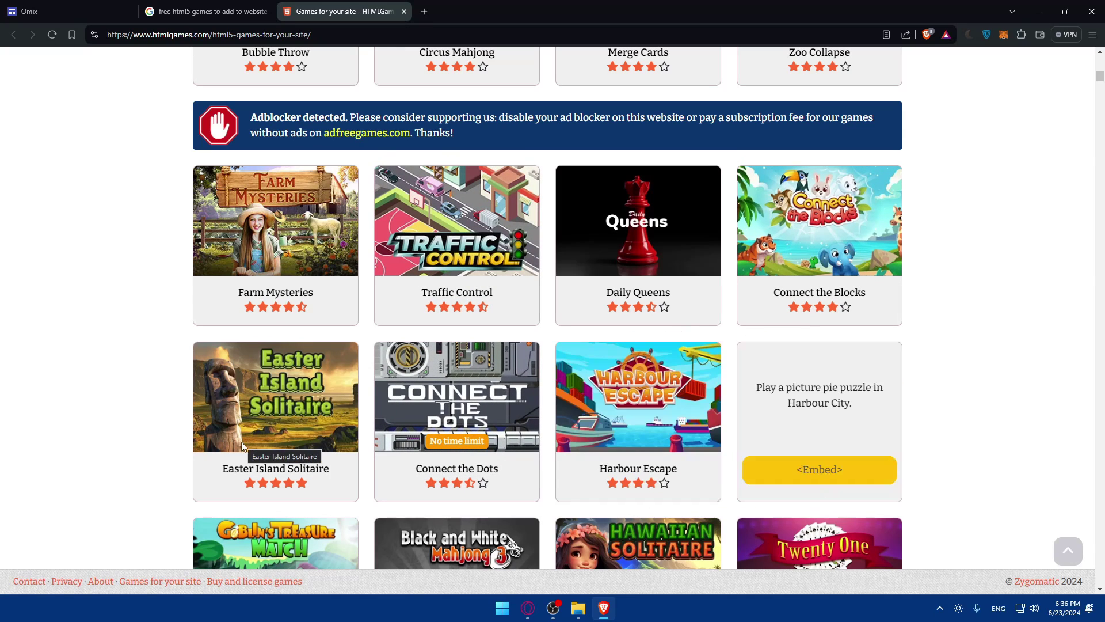
pyautogui.click(277, 472)
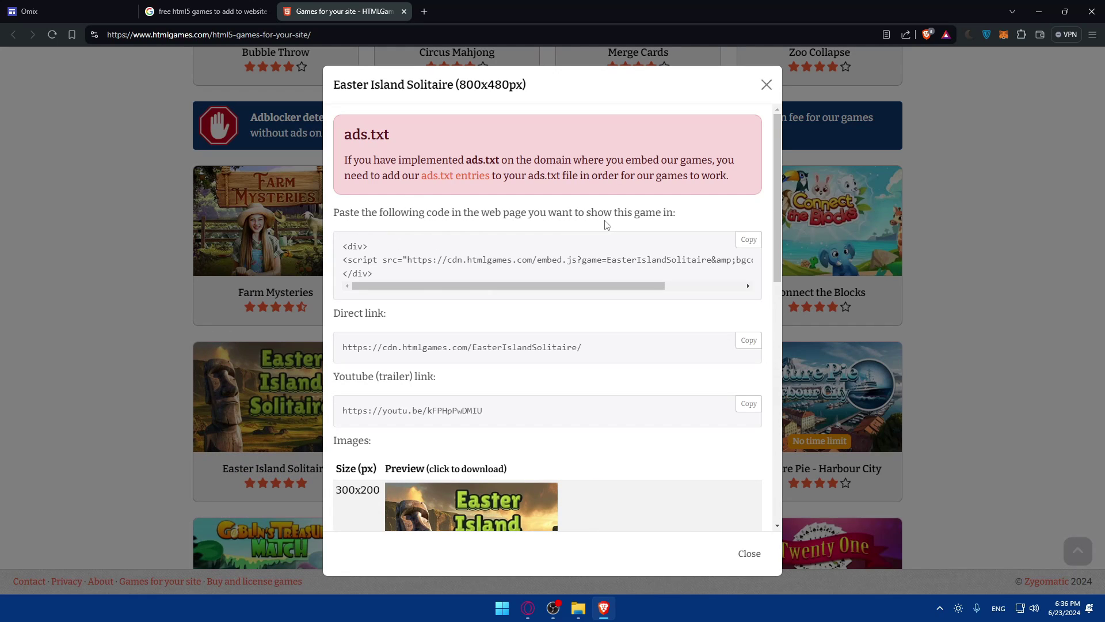
pyautogui.scroll(-3, 451, 351)
pyautogui.scroll(3, 460, 346)
pyautogui.click(747, 240)
# Step: Paste the Easter Island Solitaire embed code into a new Embed block on Omix and preview it
pyautogui.click(69, 11)
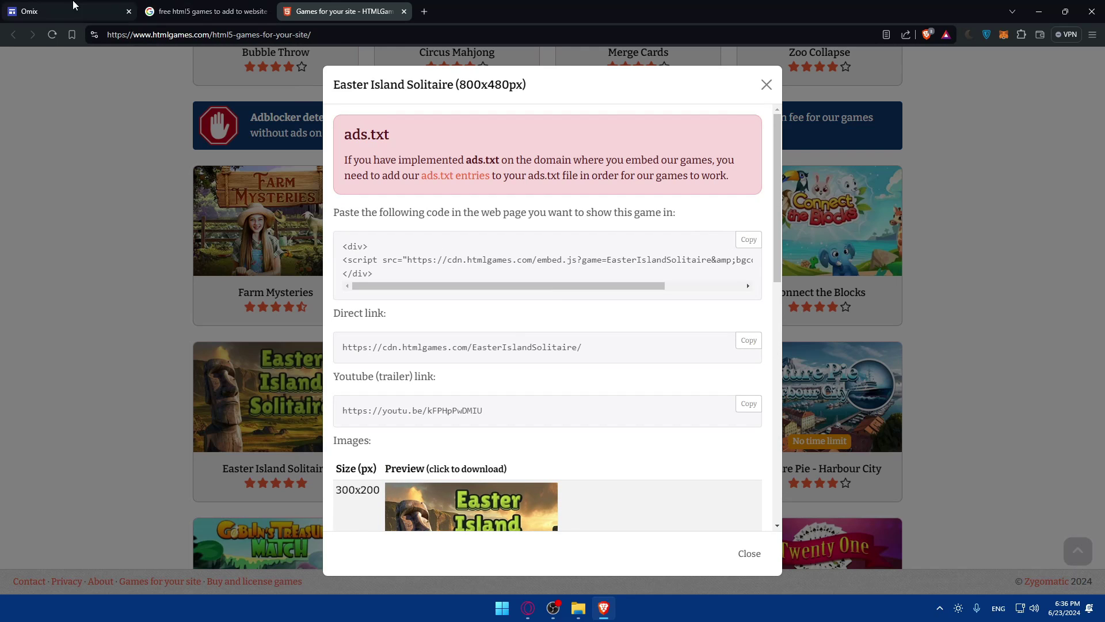
pyautogui.click(992, 193)
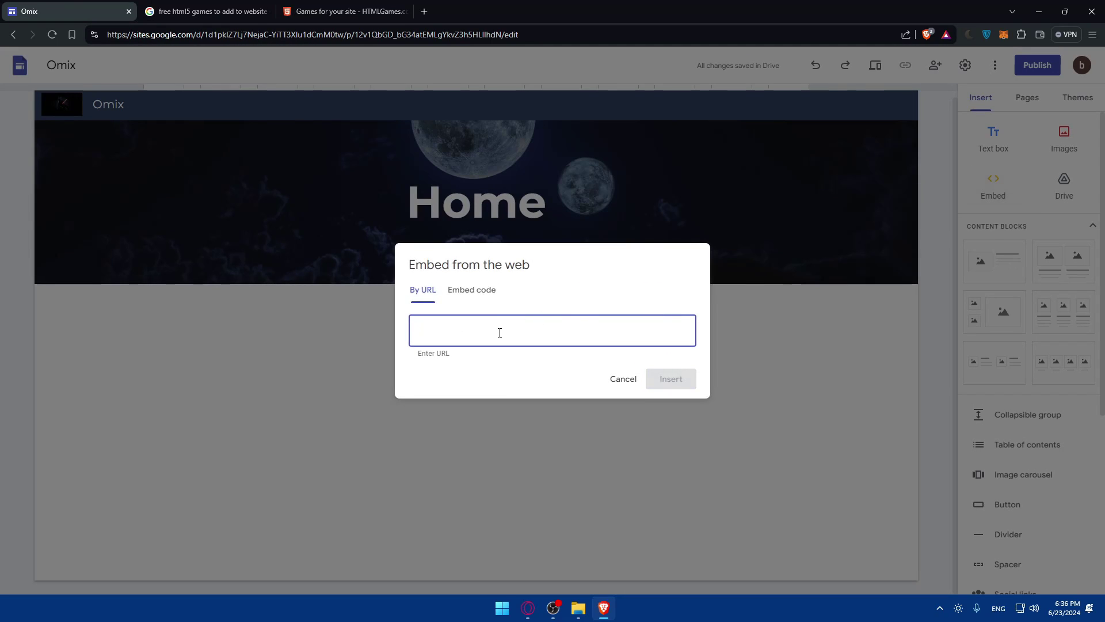
pyautogui.click(472, 296)
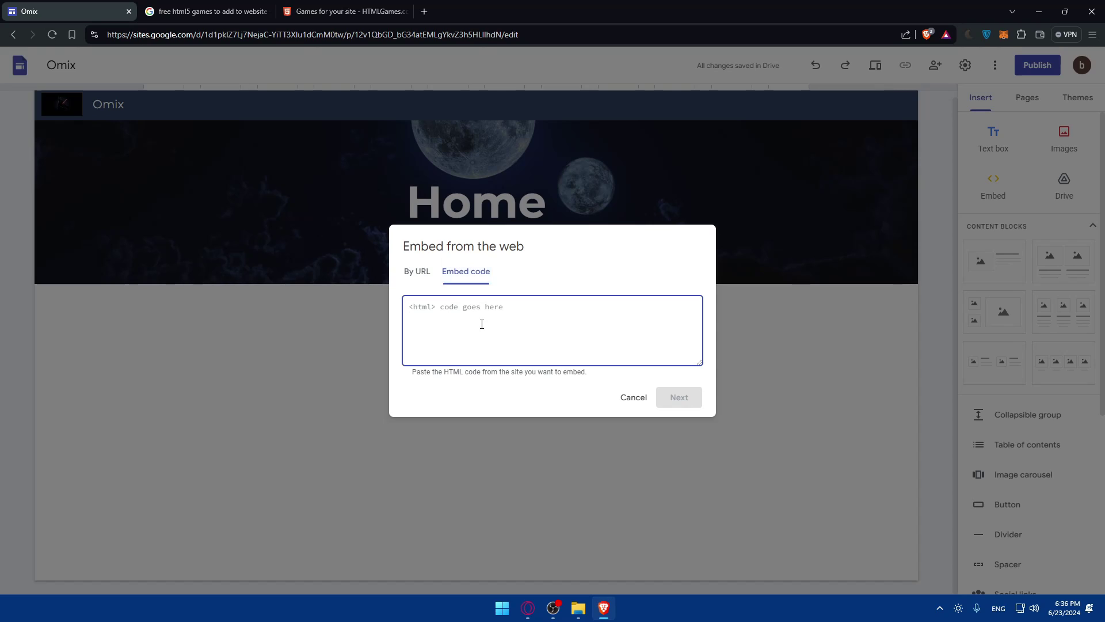
pyautogui.hotkey('ctrl', 'v')
pyautogui.click(661, 399)
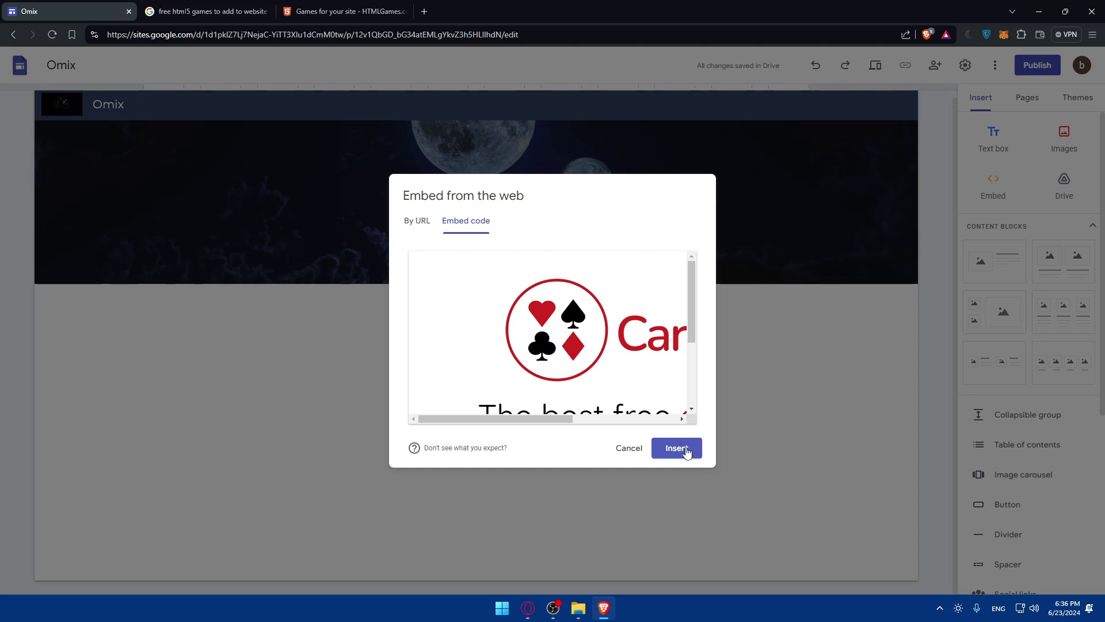
# Step: Insert the game embed on the page and widen it to show the full title screen
pyautogui.doubleClick(581, 412)
pyautogui.click(677, 447)
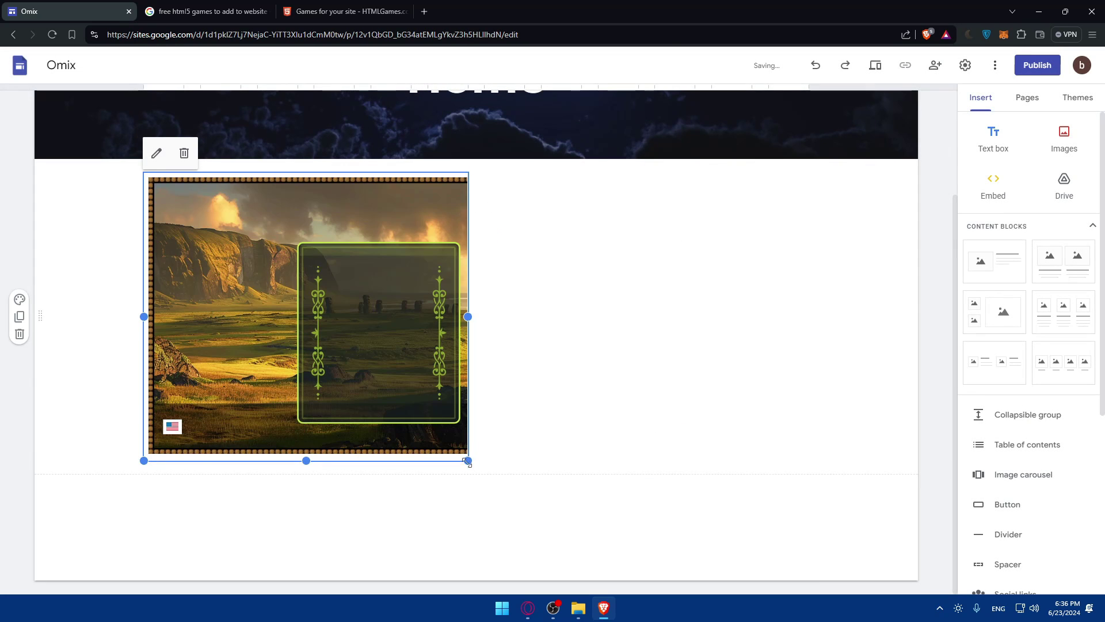
pyautogui.moveTo(467, 461); pyautogui.dragTo(693, 460)
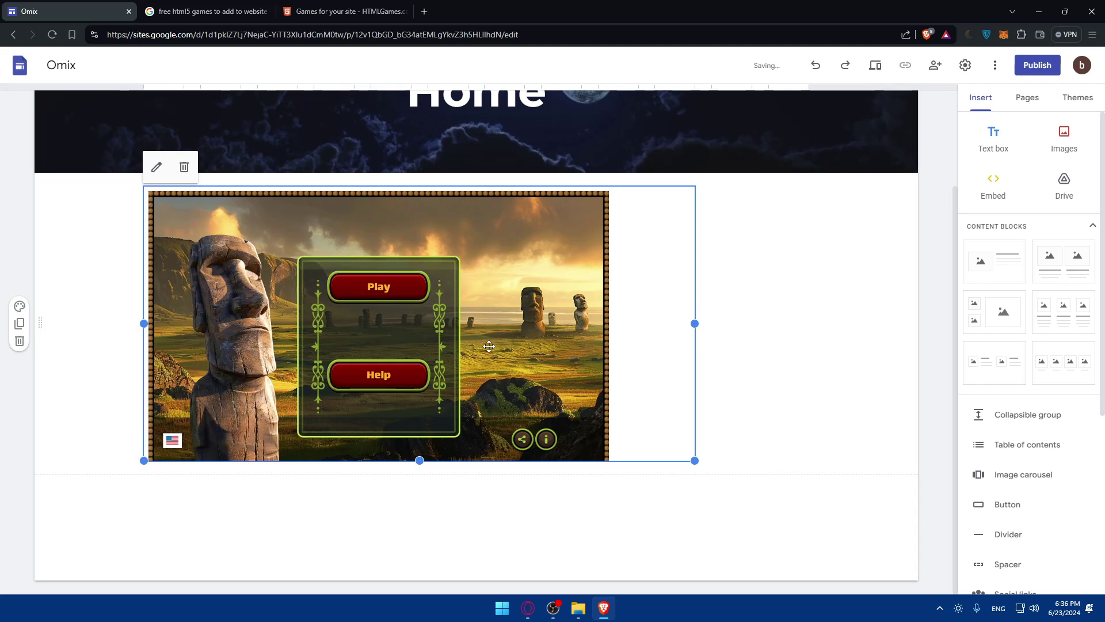
# Step: Preview the site, start the solitaire game, and mute its sound effects and music
pyautogui.click(874, 68)
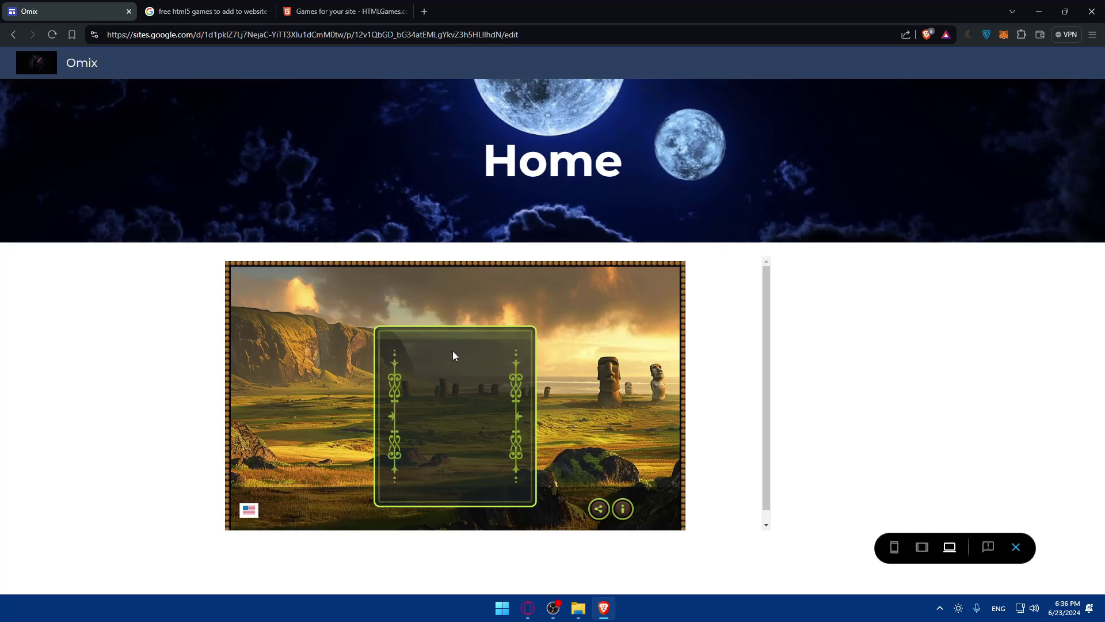
pyautogui.click(458, 362)
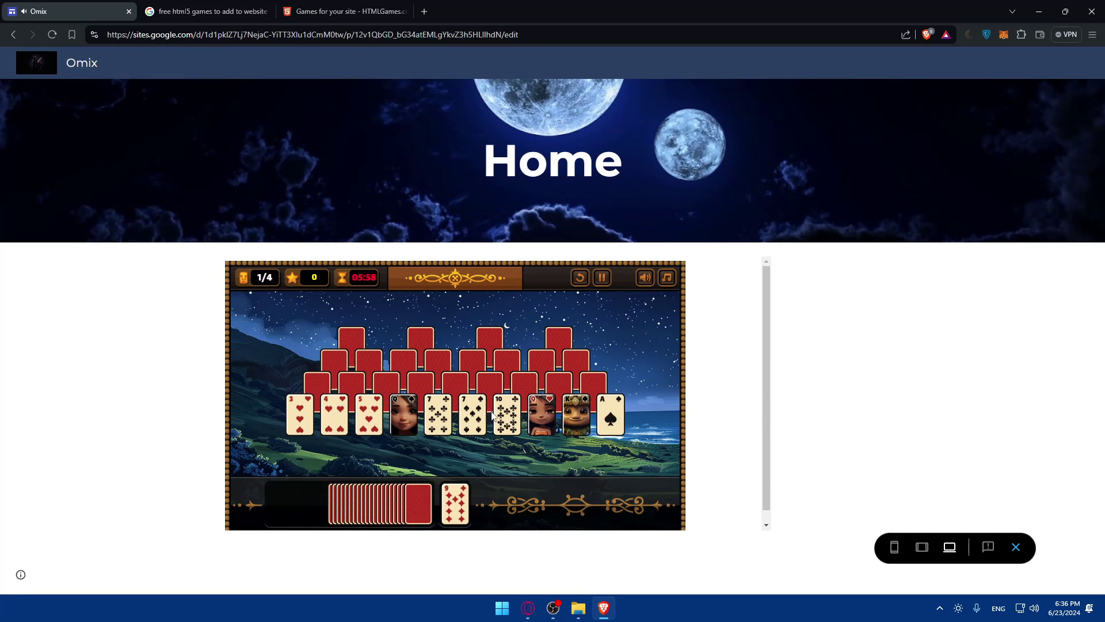
pyautogui.click(645, 277)
pyautogui.click(666, 277)
# Step: Check the game preview at tablet and phone widths, then return to the HTMLGames embed dialog
pyautogui.click(921, 548)
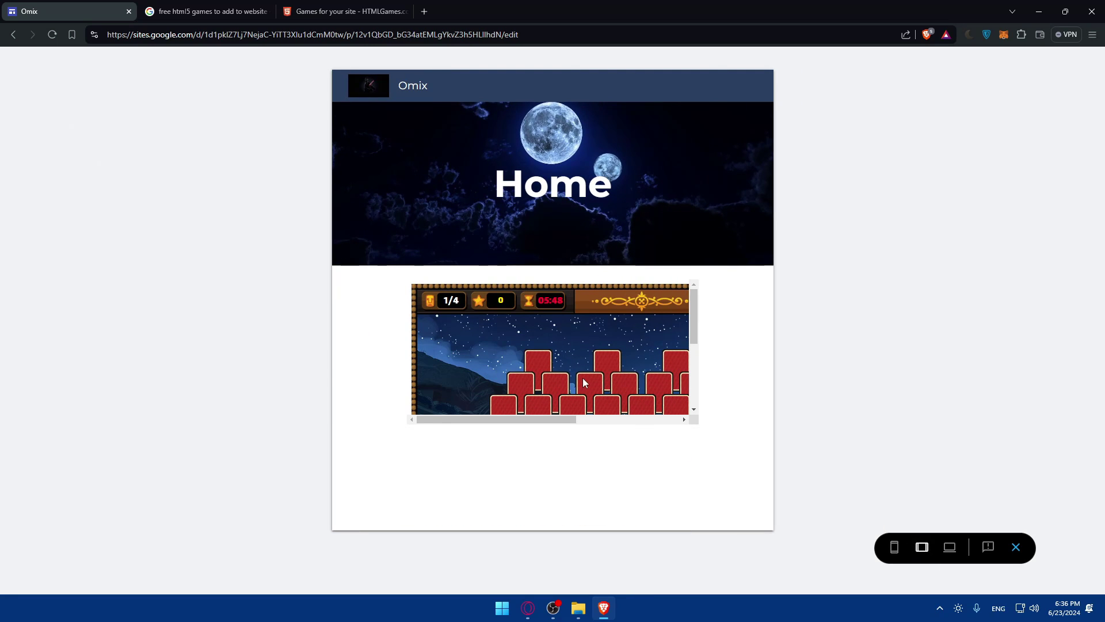
pyautogui.scroll(-2, 590, 384)
pyautogui.scroll(2, 609, 377)
pyautogui.click(893, 549)
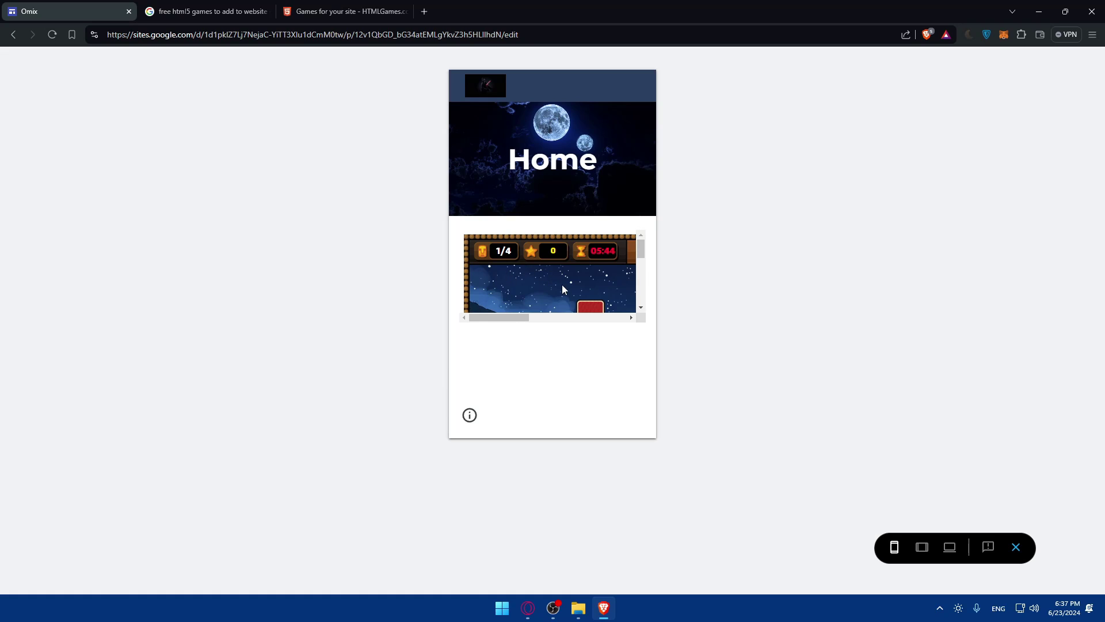
pyautogui.click(328, 11)
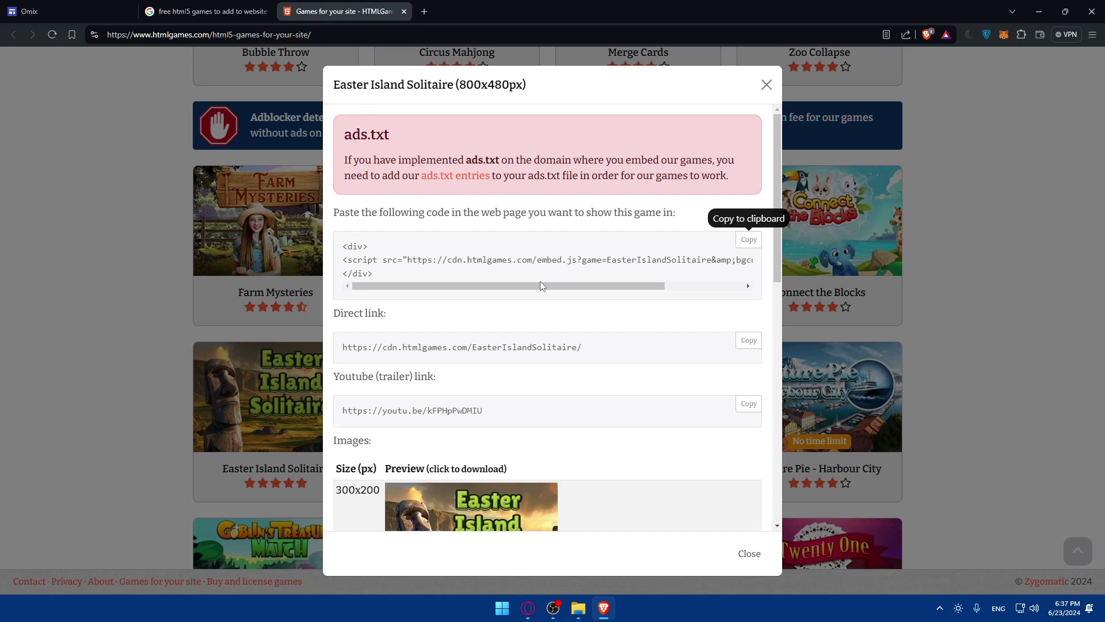
# Step: Close the embed dialog, browse the HTMLGames list, then close the HTMLGames and Google search tabs
pyautogui.click(765, 85)
pyautogui.scroll(-10, 719, 255)
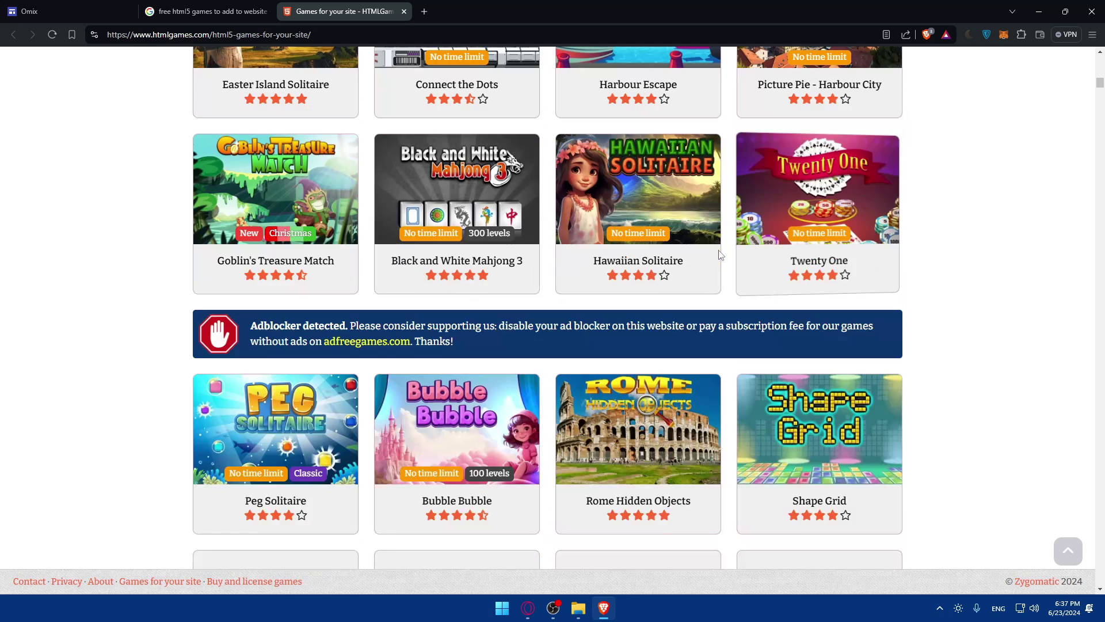
pyautogui.scroll(-10, 719, 255)
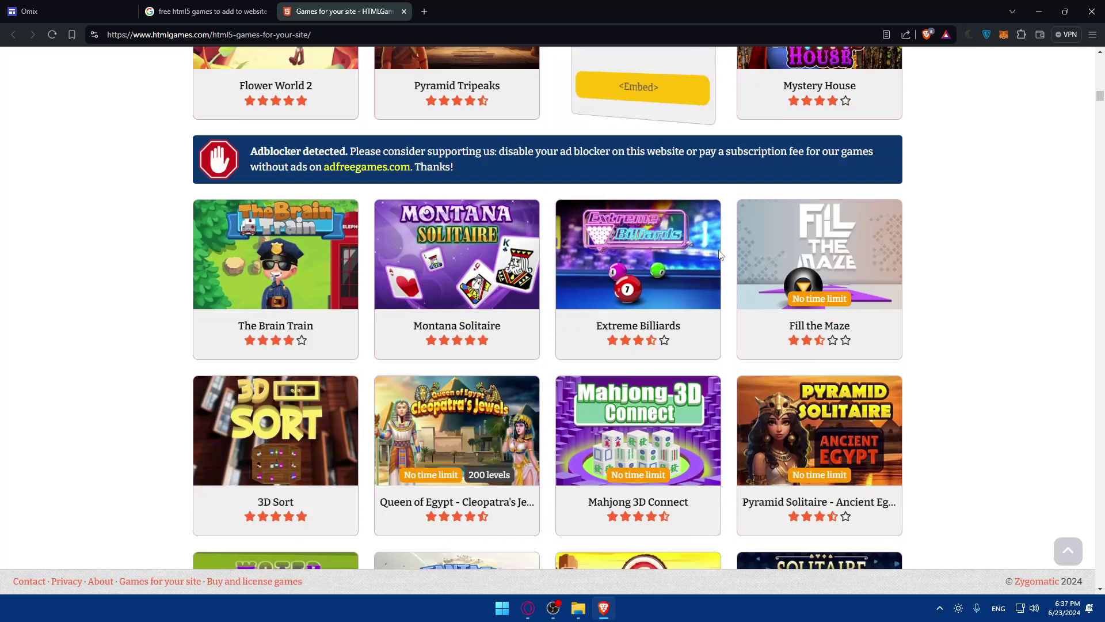
pyautogui.scroll(-3, 544, 247)
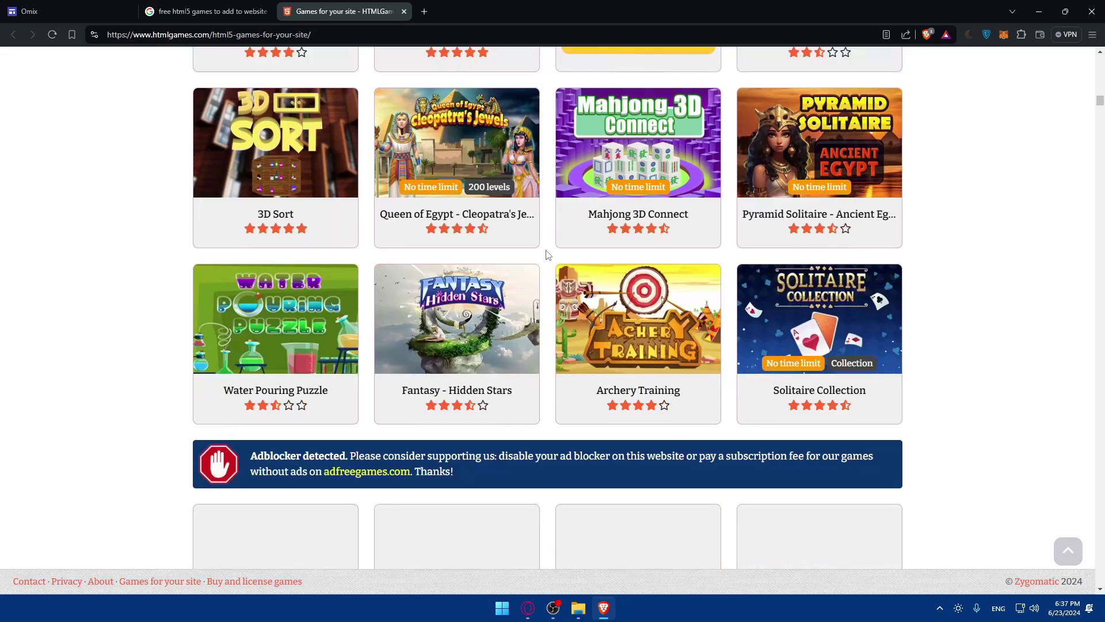
pyautogui.scroll(-8, 677, 293)
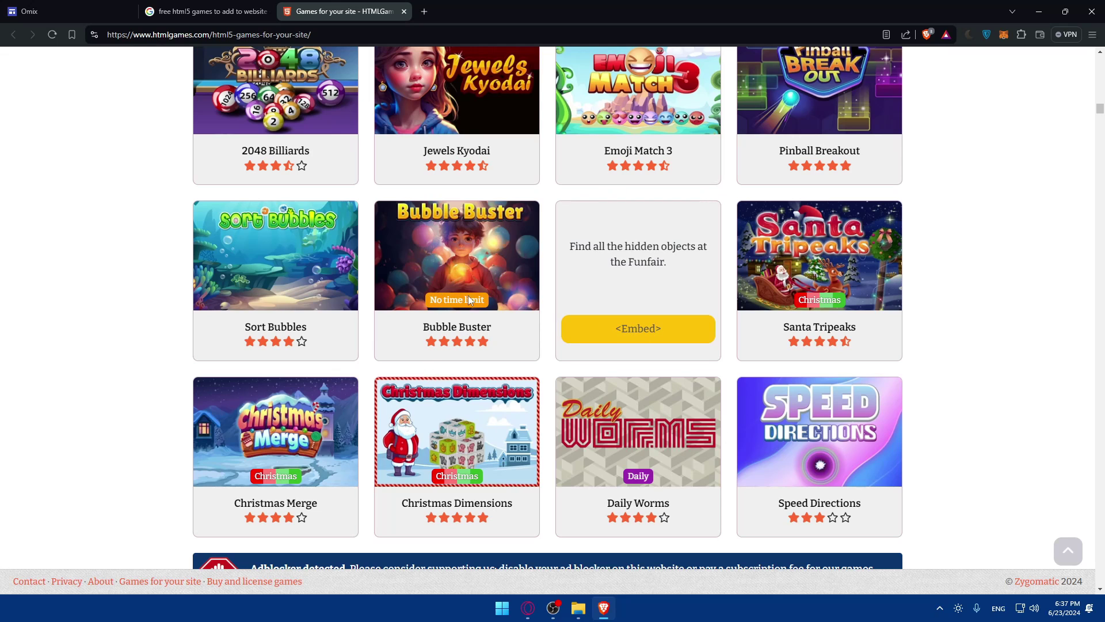
pyautogui.scroll(-2, 469, 285)
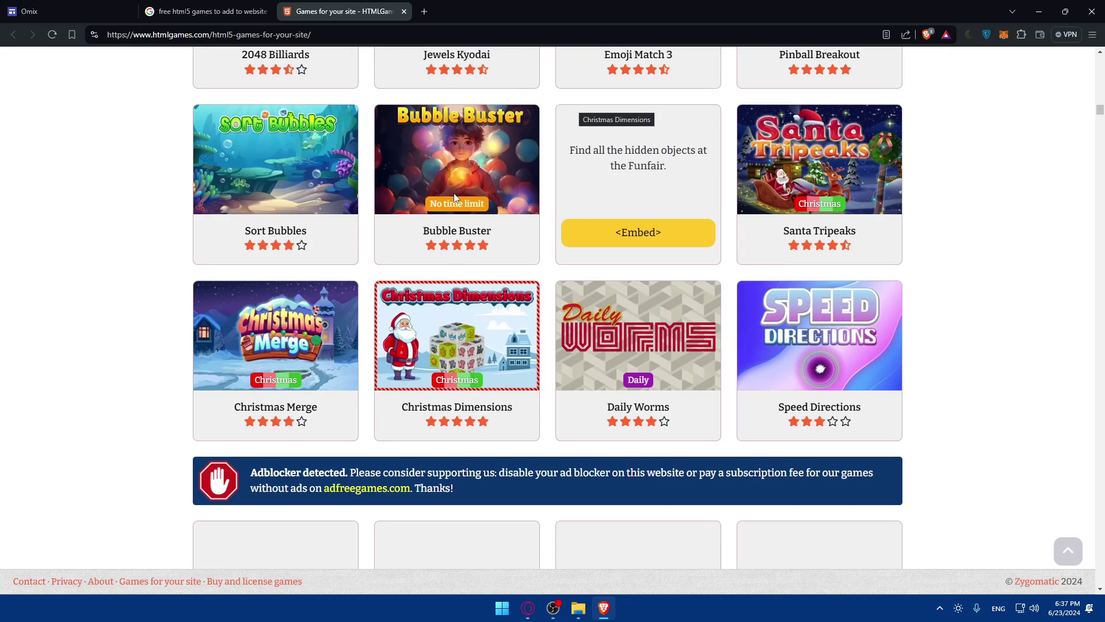
pyautogui.scroll(3, 469, 166)
pyautogui.click(404, 12)
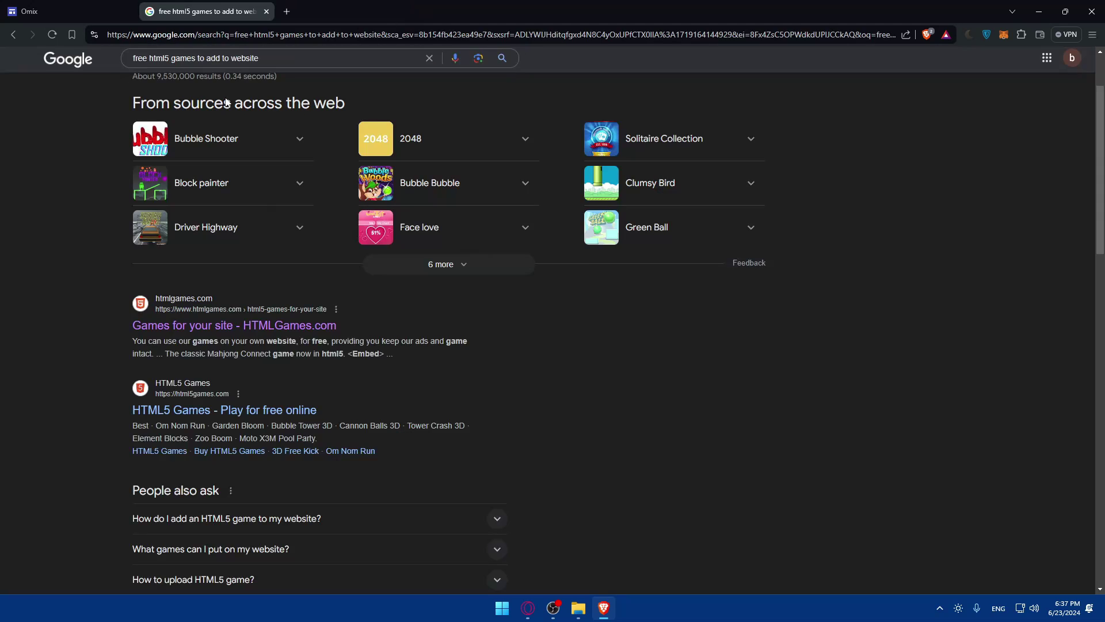
pyautogui.click(266, 11)
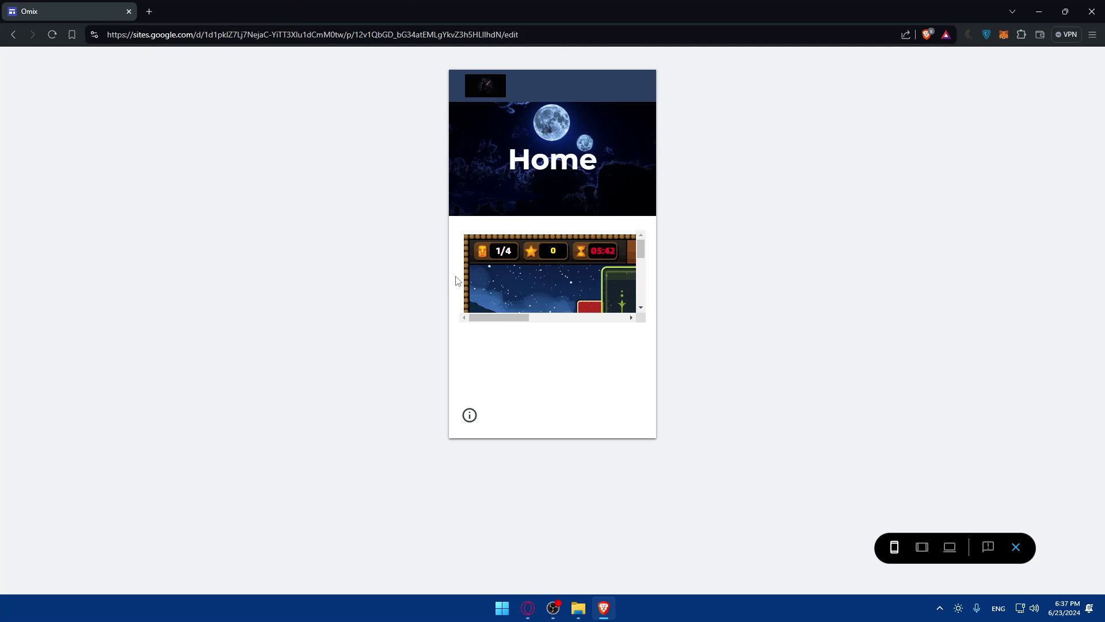
# Step: Switch the preview back to desktop width and exit to the Omix editor
pyautogui.click(951, 548)
pyautogui.click(1016, 548)
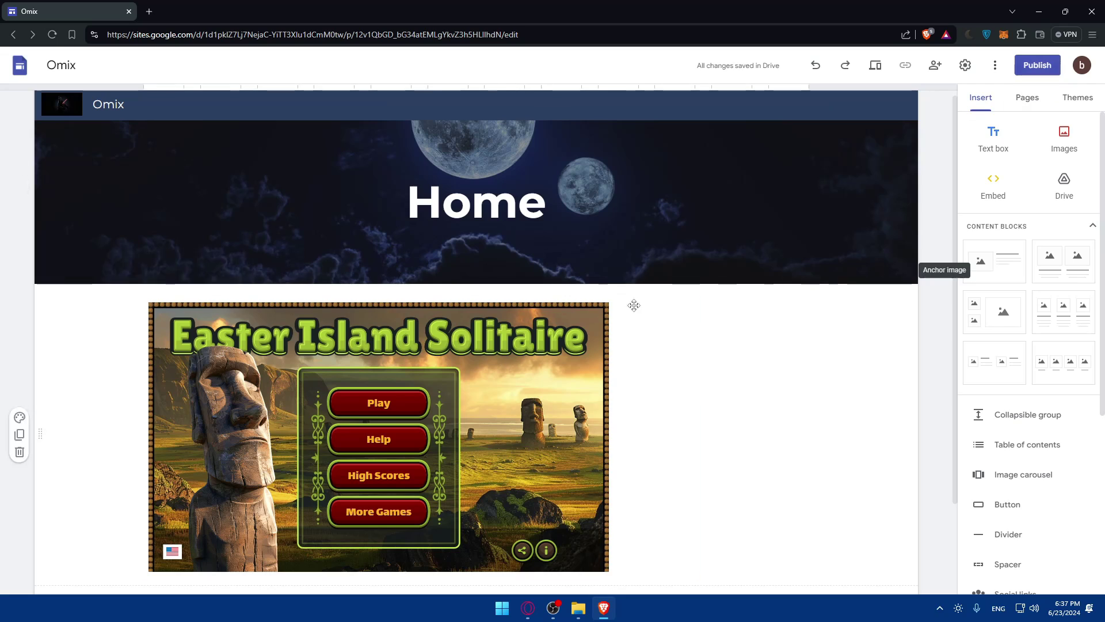
pyautogui.scroll(-2, 621, 273)
pyautogui.scroll(2, 620, 273)
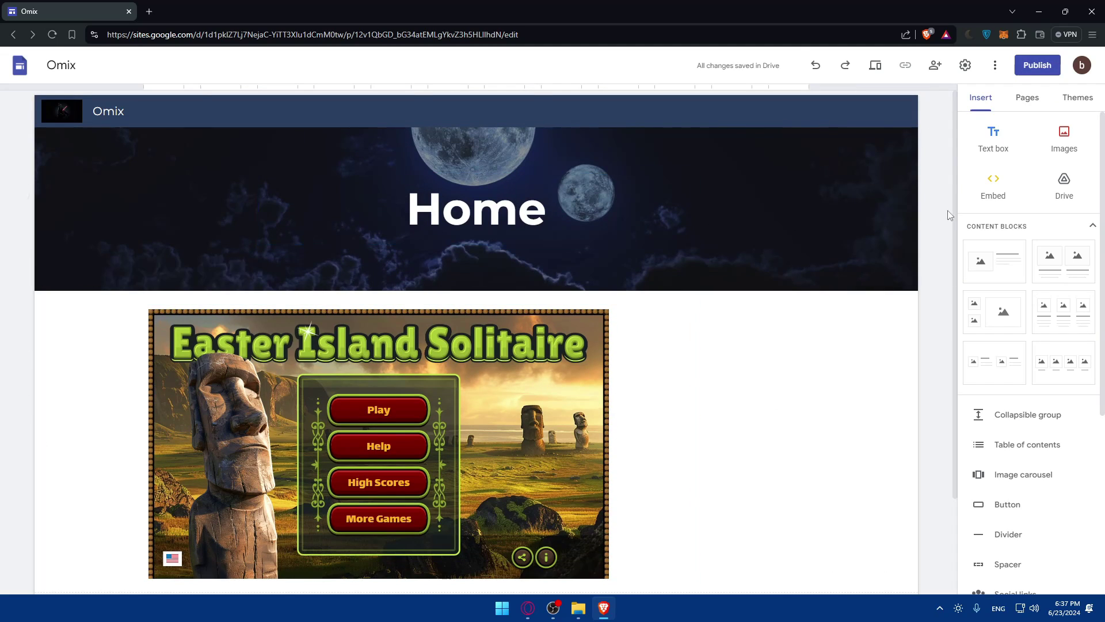
# Step: Show the Pages list, holding only Home, and reposition the game embed within its section
pyautogui.click(1028, 99)
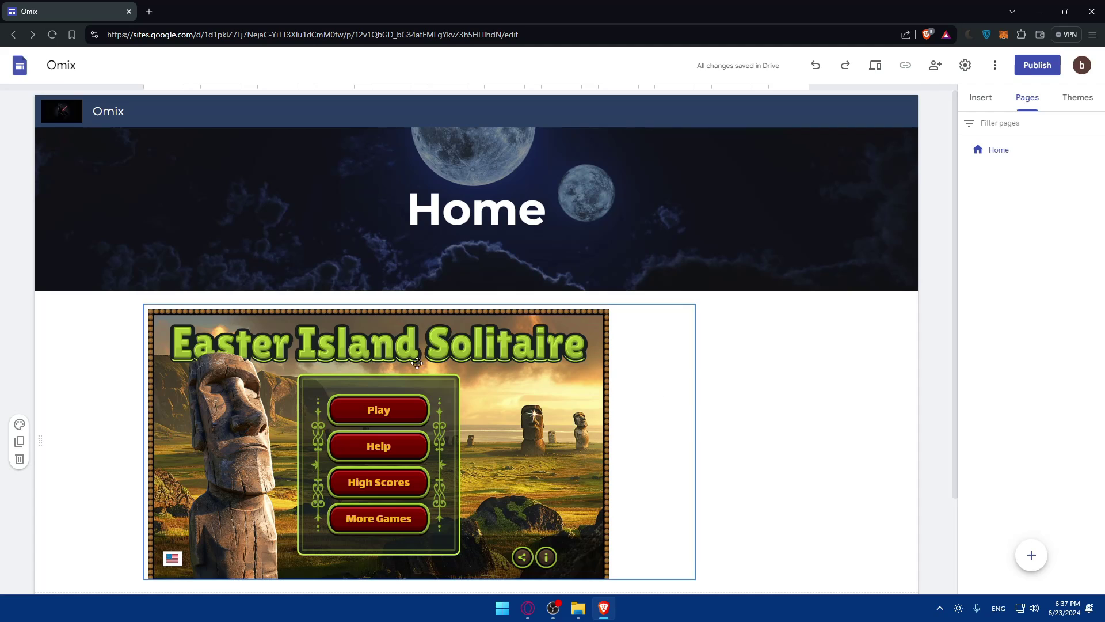
pyautogui.moveTo(575, 380); pyautogui.dragTo(489, 352)
pyautogui.click(846, 409)
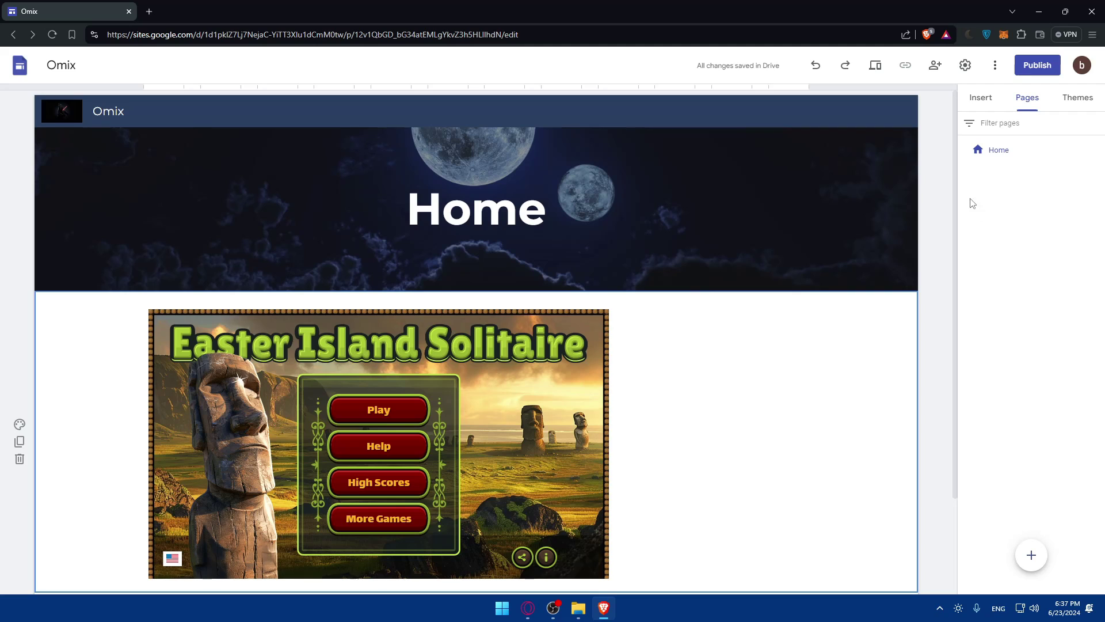
# Step: Publish the Omix site at the web address sites.google.com/view/aukgfsd
pyautogui.click(1036, 67)
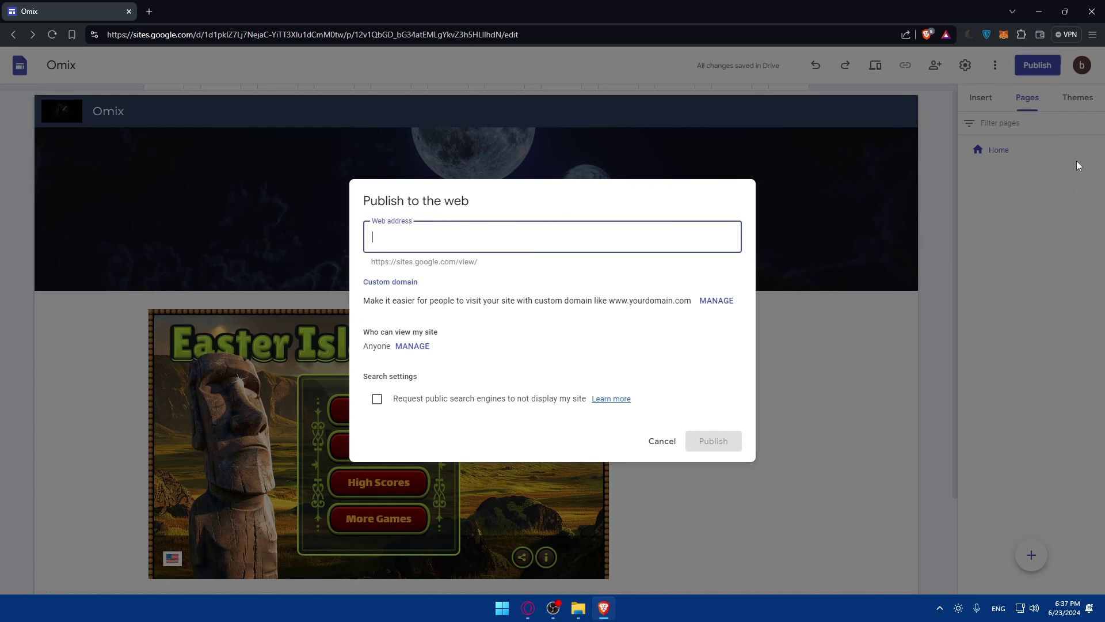
pyautogui.write('aukgfs;db')
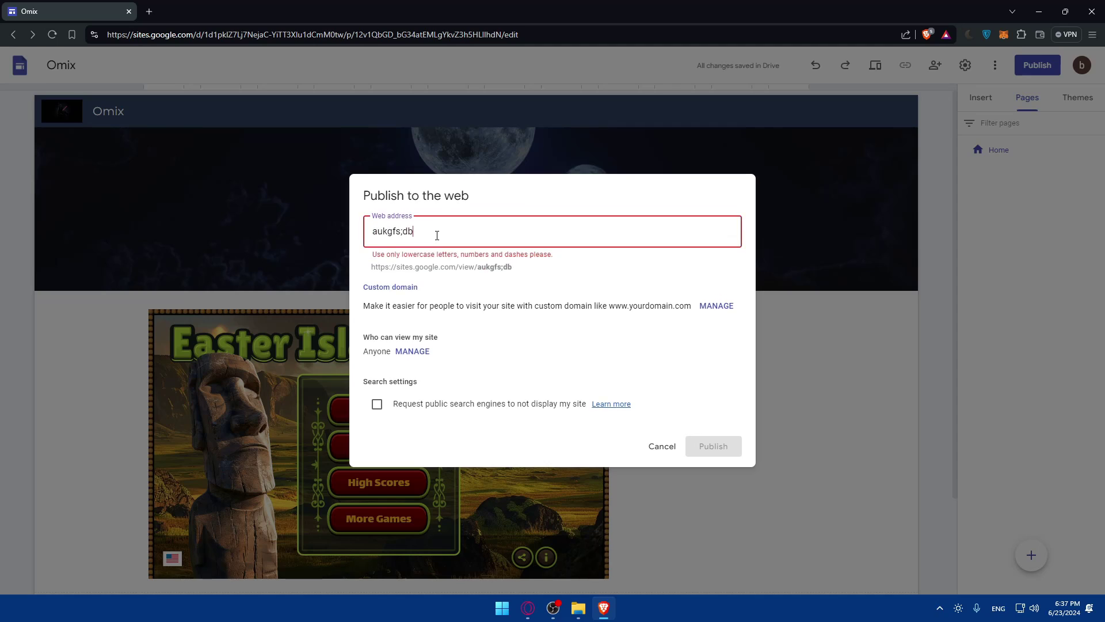
pyautogui.press('BackSpace')
pyautogui.press('BackSpace')
pyautogui.press('BackSpace')
pyautogui.write('d')
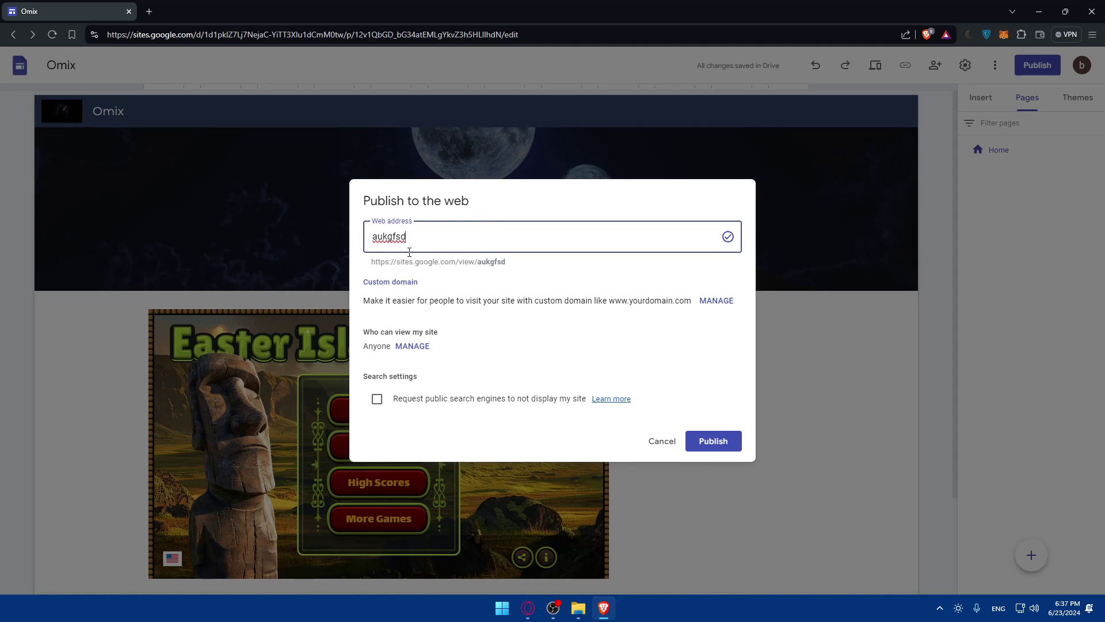
pyautogui.moveTo(514, 265); pyautogui.dragTo(352, 266)
pyautogui.click(476, 257)
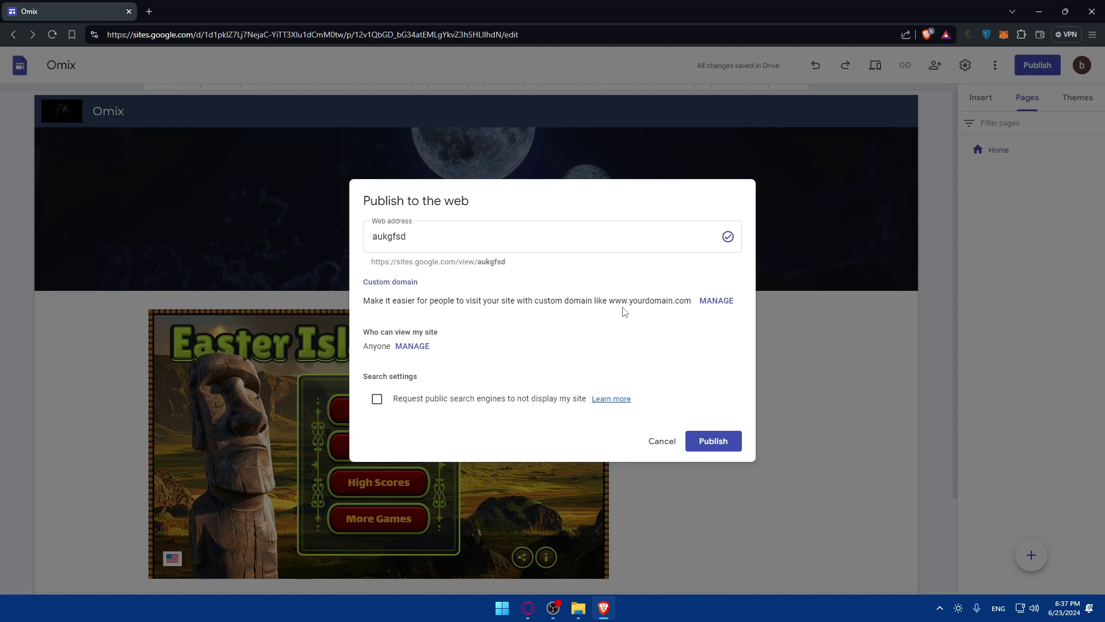
pyautogui.click(713, 441)
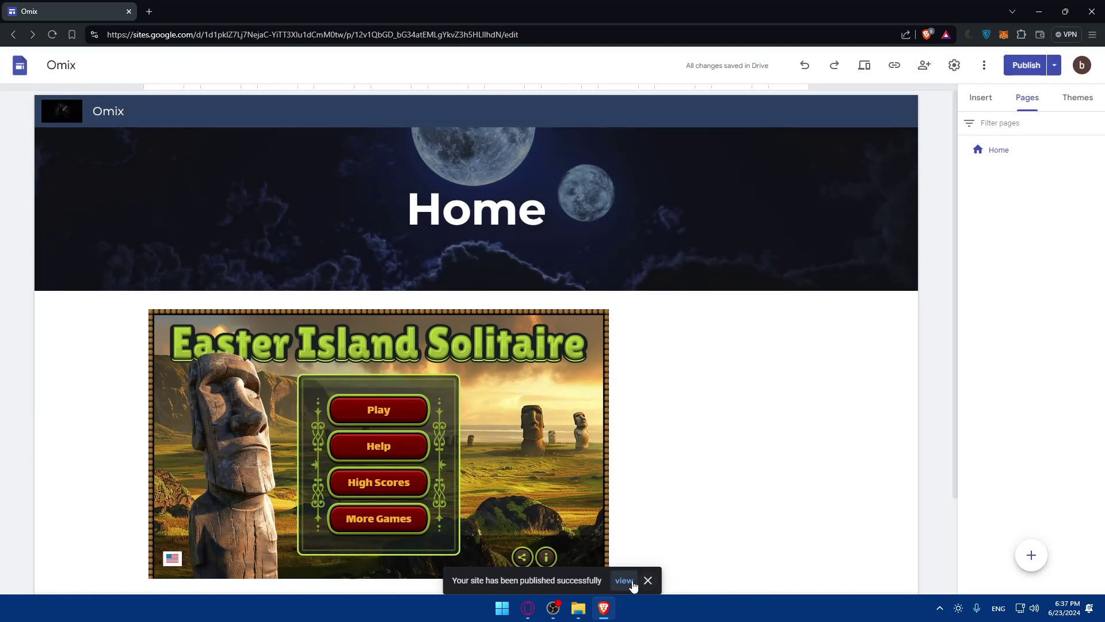
# Step: Open the live Omix site, start the solitaire game and try the 2 of clubs and 7 of hearts
pyautogui.click(632, 582)
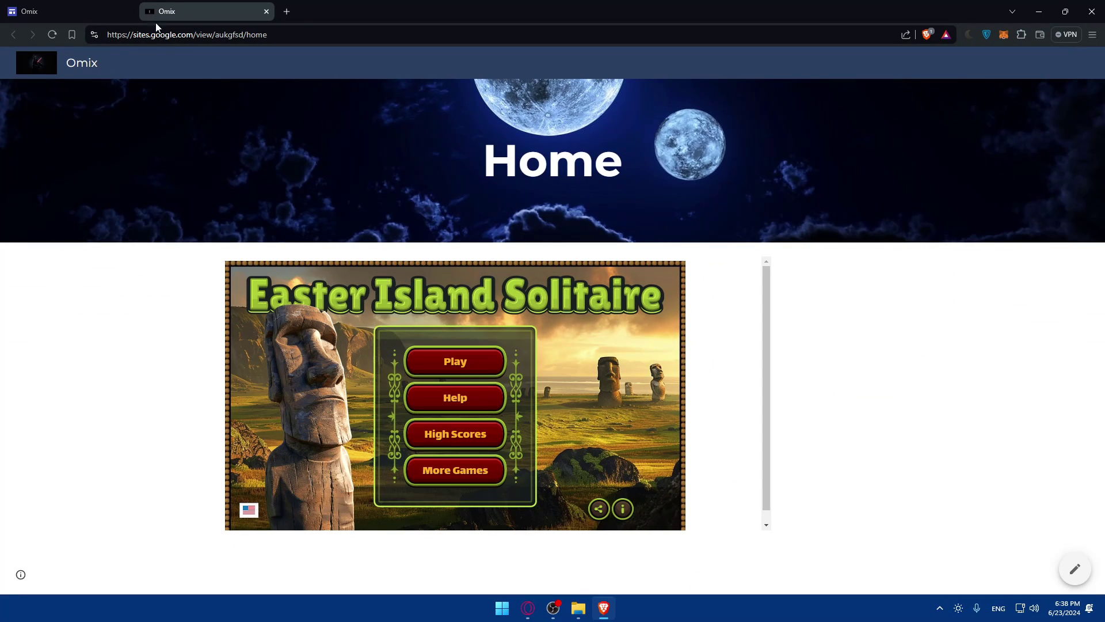
pyautogui.click(440, 364)
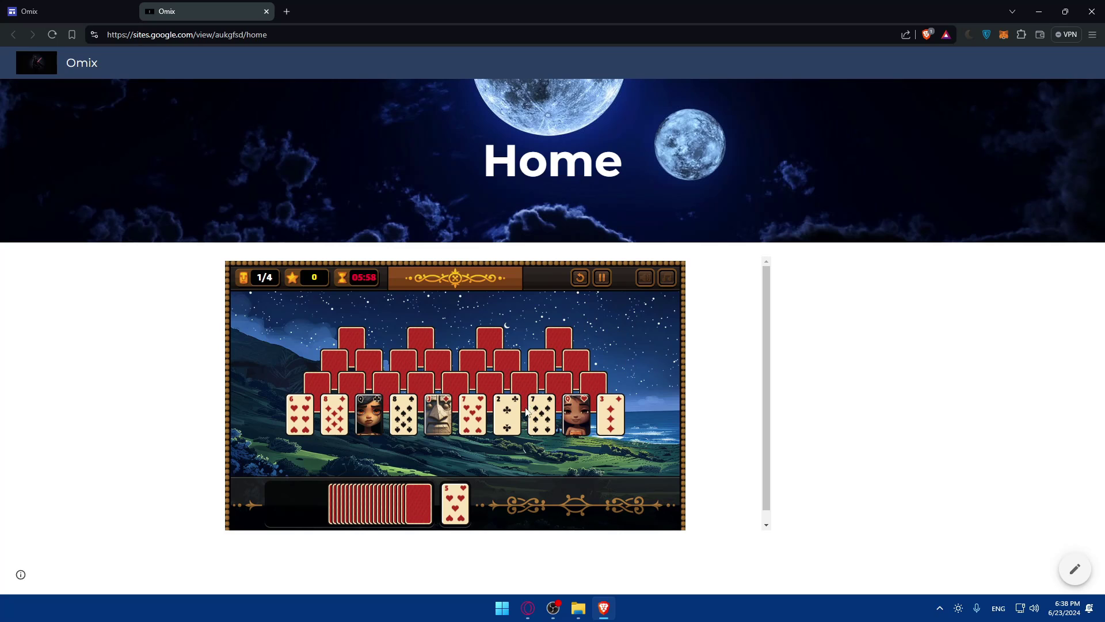
pyautogui.click(517, 409)
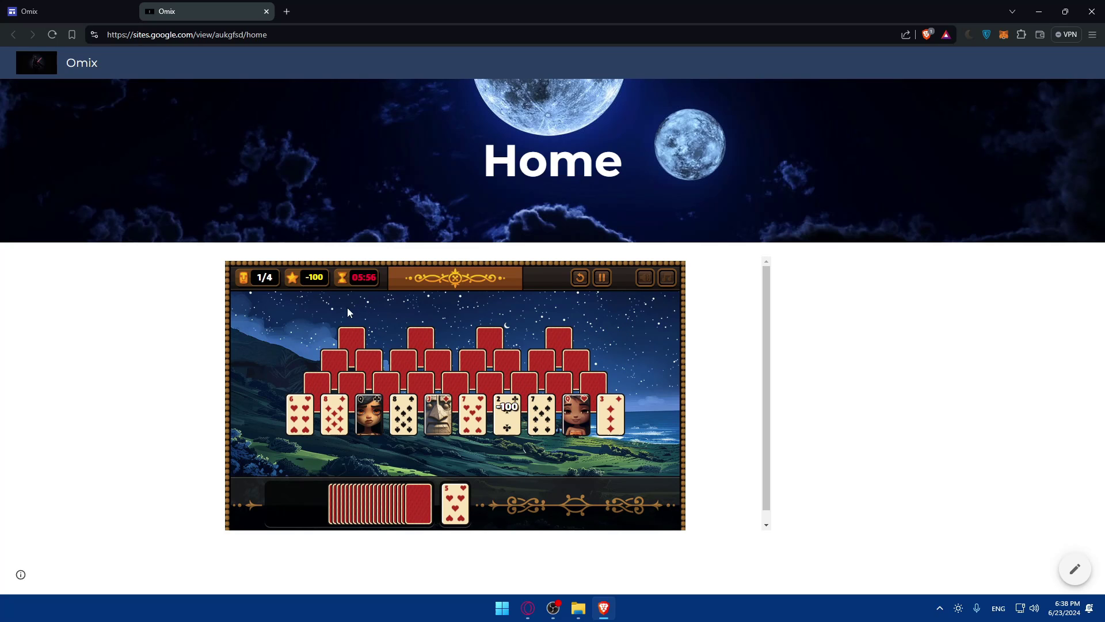
pyautogui.click(502, 413)
pyautogui.click(474, 415)
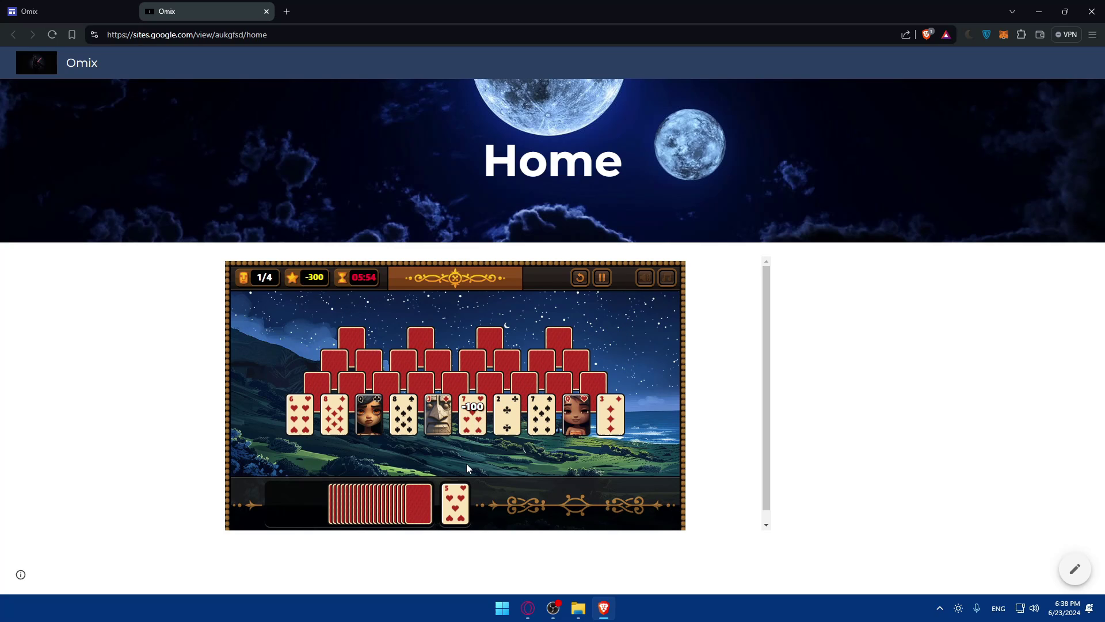
pyautogui.click(428, 406)
pyautogui.click(367, 415)
pyautogui.click(403, 414)
pyautogui.click(334, 415)
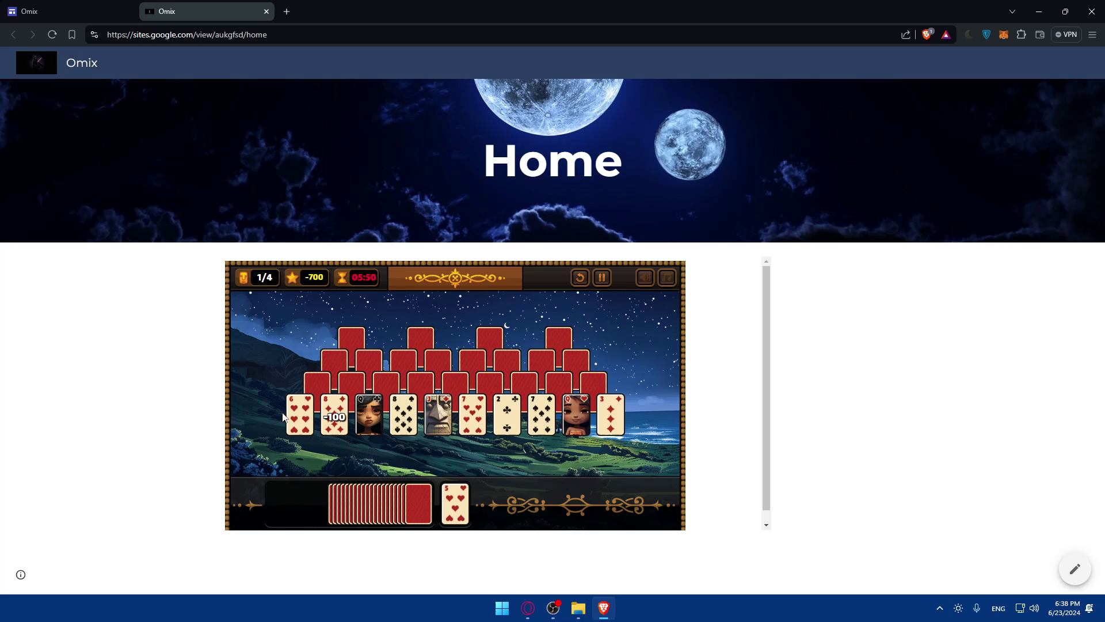
# Step: Keep playing, trying bottom-row cards, the 7 of spades, 8 of clubs and 2 of clubs
pyautogui.click(469, 415)
pyautogui.click(468, 420)
pyautogui.click(466, 429)
pyautogui.click(545, 413)
pyautogui.click(404, 415)
pyautogui.click(541, 414)
pyautogui.click(508, 416)
pyautogui.click(509, 414)
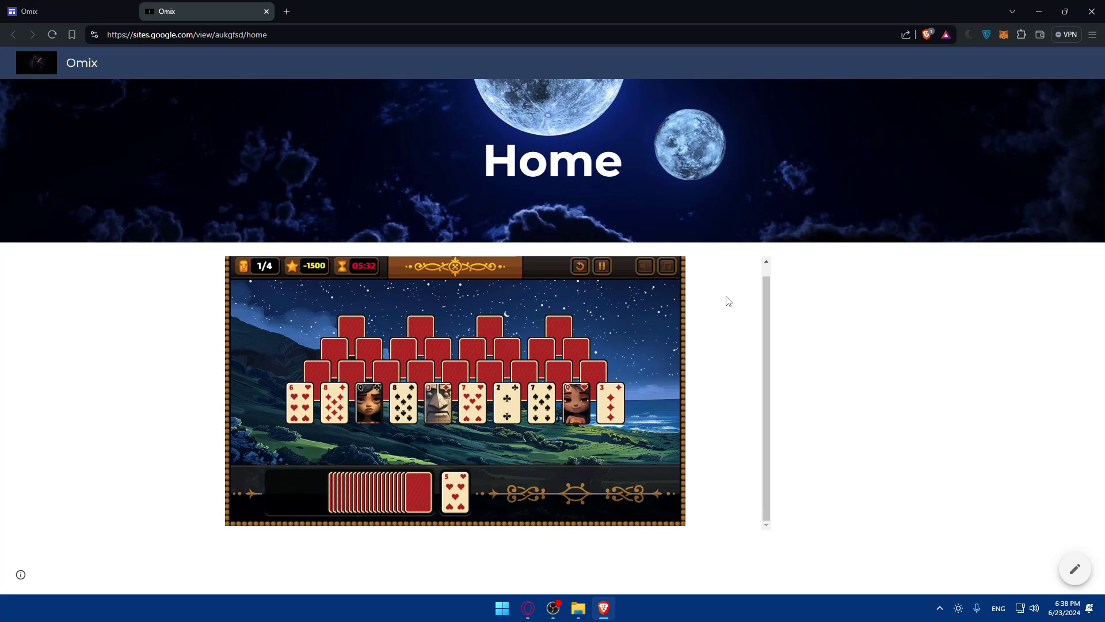
# Step: Close the live site tab, then unpublish the Omix site and acknowledge the notice
pyautogui.click(266, 12)
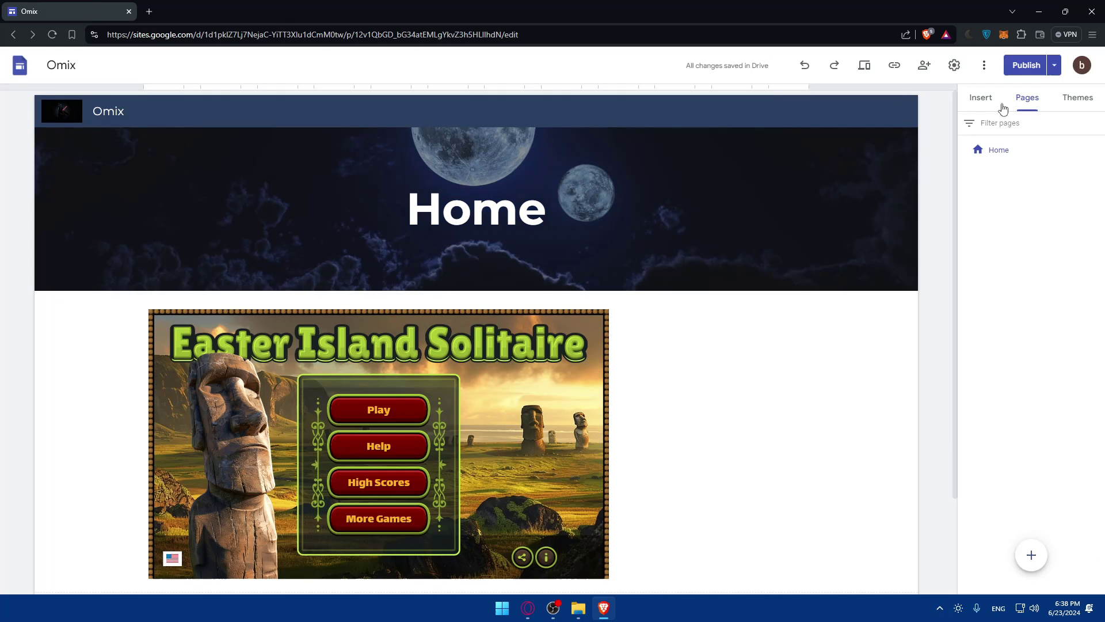
pyautogui.click(1054, 65)
pyautogui.click(986, 148)
pyautogui.click(690, 356)
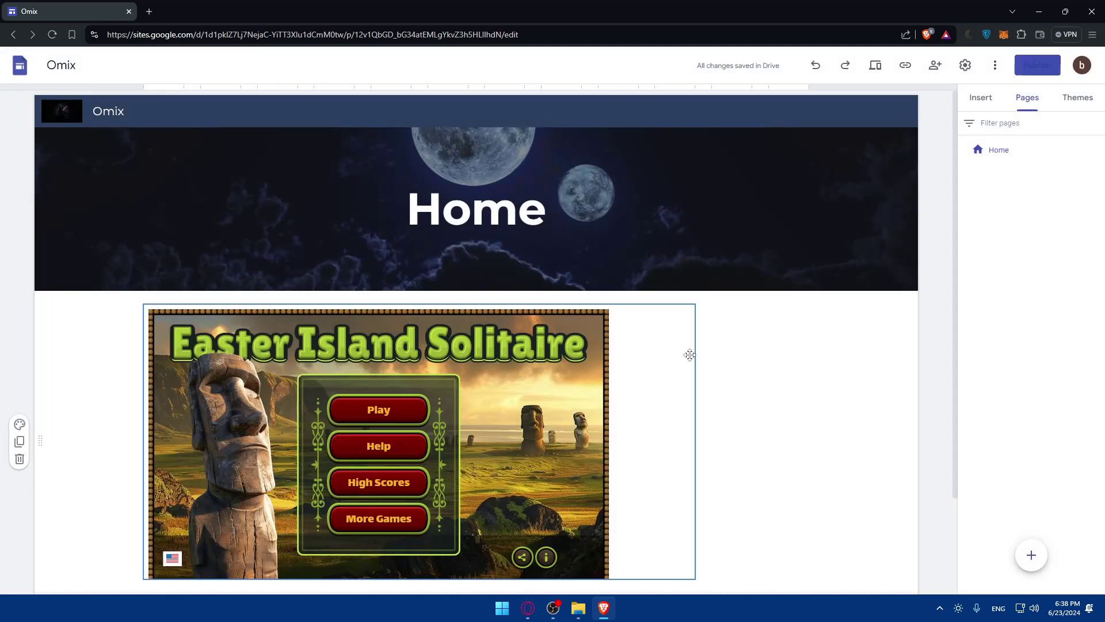